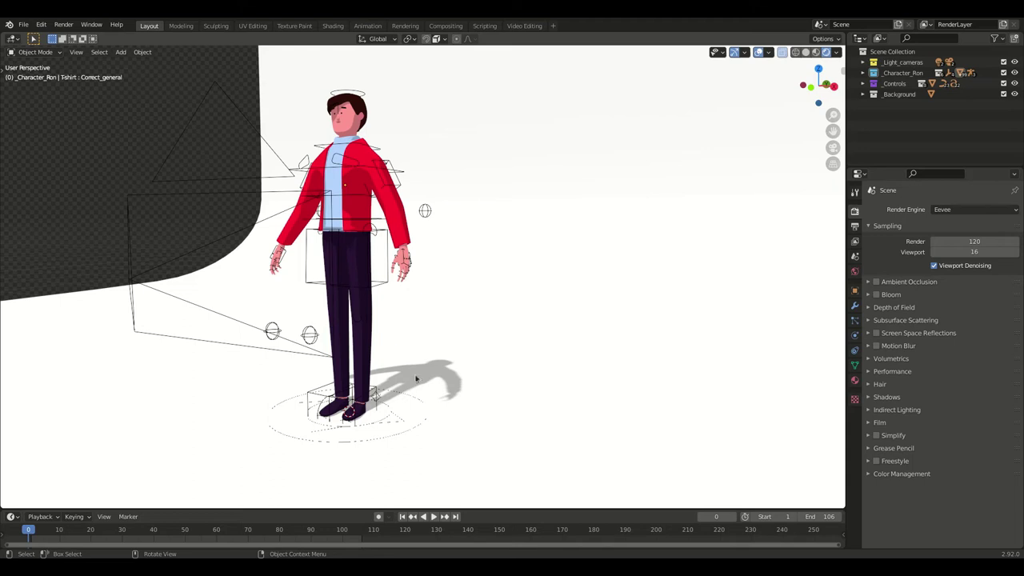
Orbit the 3D view around Ron to look at the character from another angle.
{"action": "mouse_move", "coordinate": [524, 345]}
{"action": "middle_mouse_down"}
{"action": "mouse_move", "coordinate": [487, 222]}
{"action": "mouse_move", "coordinate": [404, 210]}
{"action": "mouse_move", "coordinate": [440, 148]}
{"action": "middle_mouse_up"}
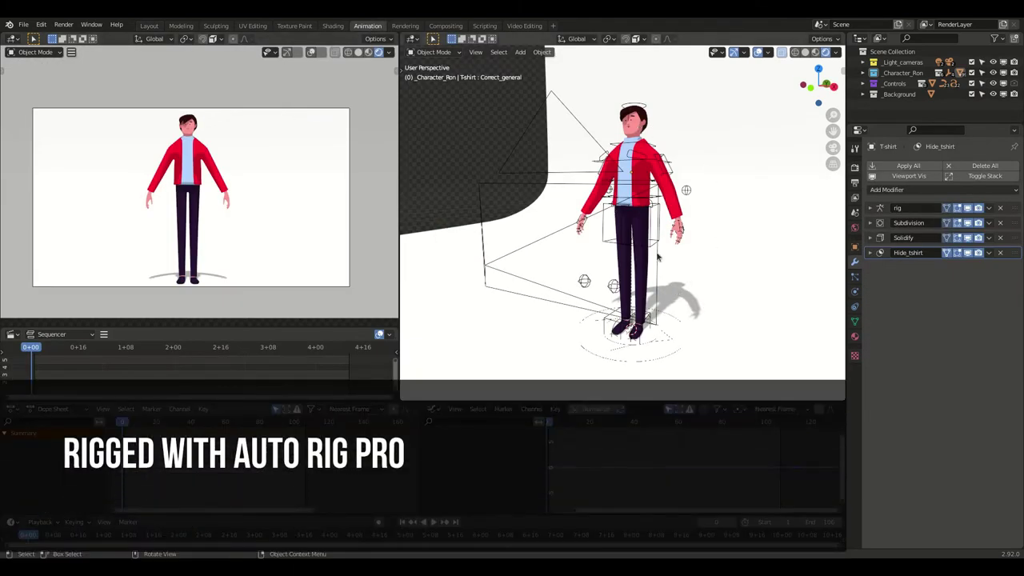
Select Ron's rig and switch it into Pose Mode.
{"action": "left_click", "coordinate": [652, 225]}
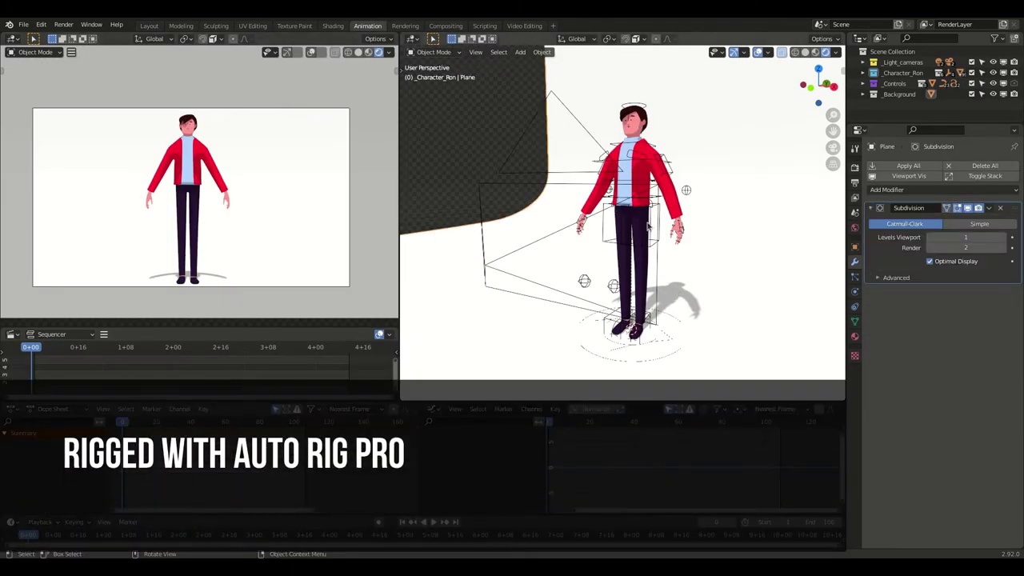
{"action": "left_click", "coordinate": [650, 227]}
{"action": "left_click", "coordinate": [443, 56]}
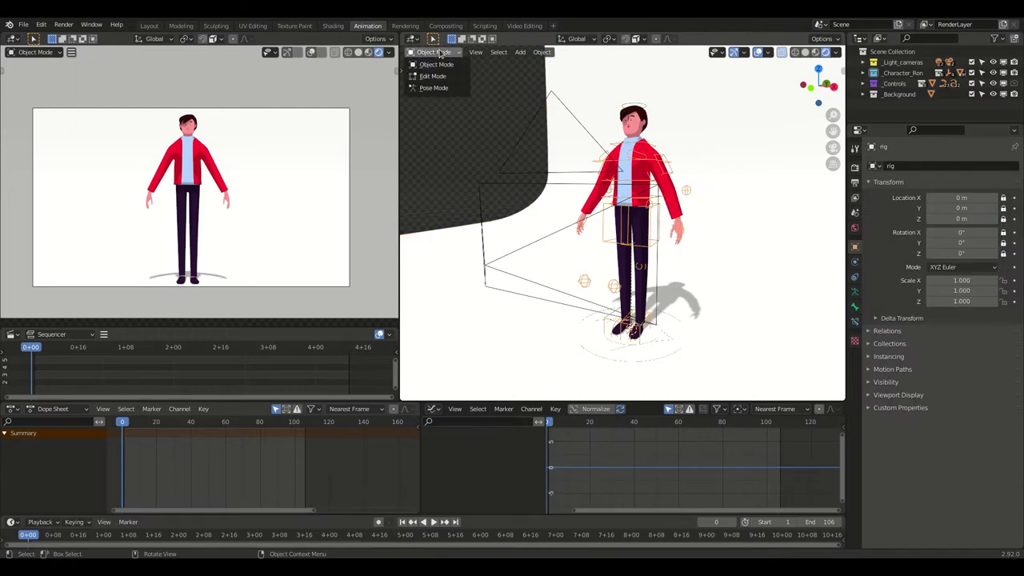
{"action": "left_click", "coordinate": [438, 88]}
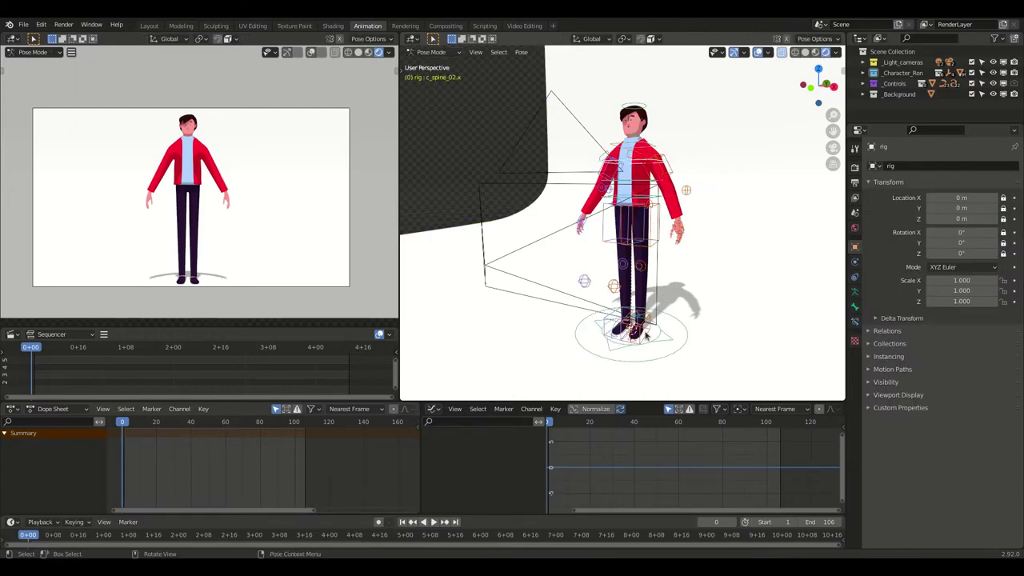
Lift the left foot IK control along Z, then cancel so the foot returns to the ground.
{"action": "middle_click_drag", "start_coordinate": [647, 336], "coordinate": [657, 334]}
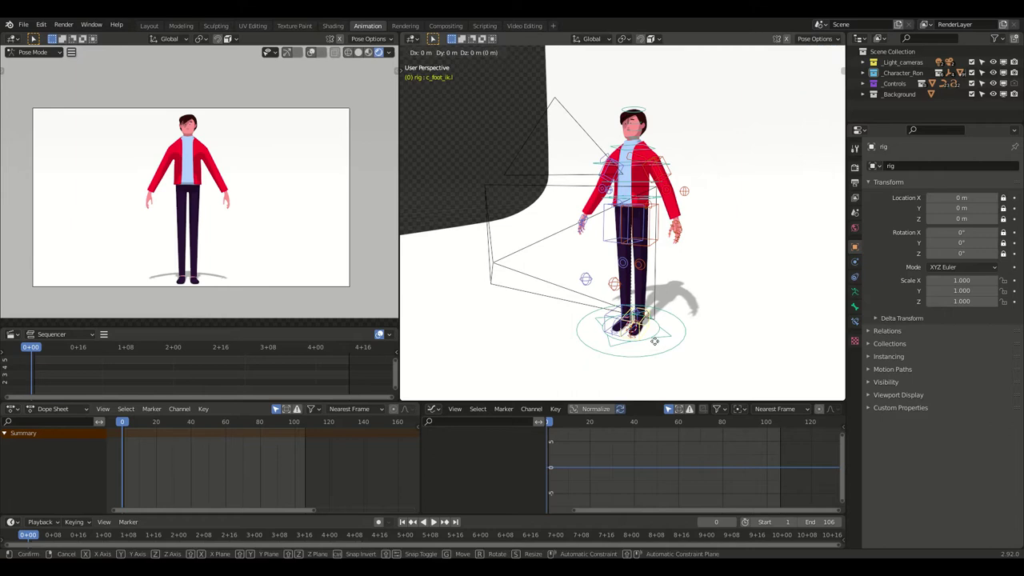
{"action": "key", "text": "g"}
{"action": "key", "text": "z"}
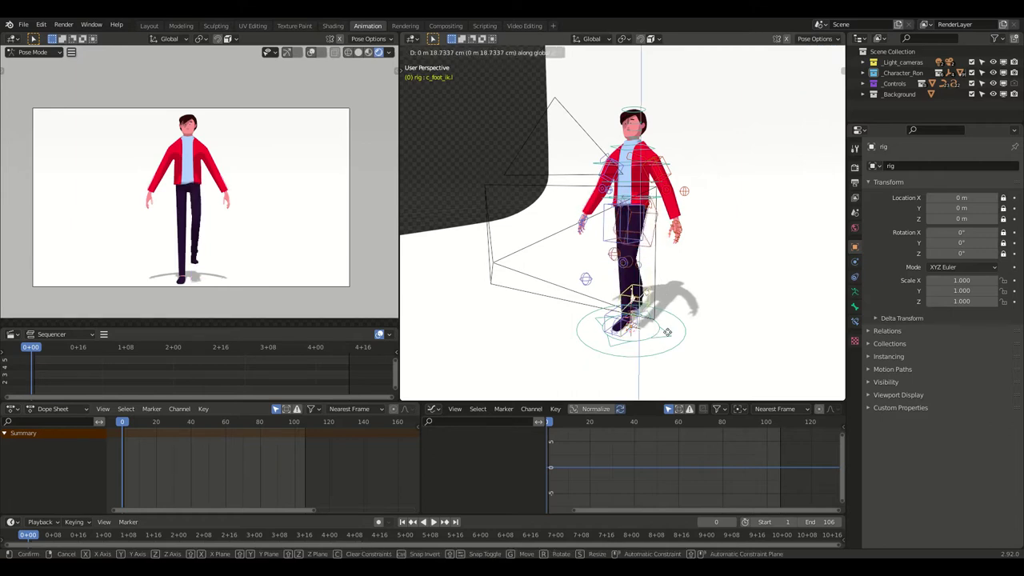
{"action": "key", "text": "Escape"}
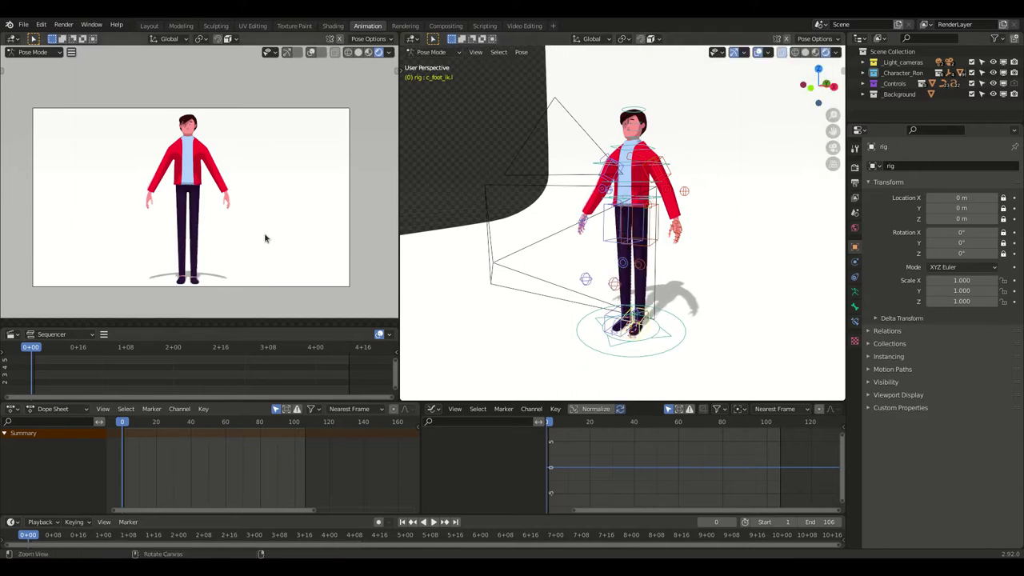
{"action": "scroll", "coordinate": [265, 235], "scroll_direction": "up", "scroll_amount": 2}
{"action": "scroll", "coordinate": [244, 132], "scroll_direction": "up", "scroll_amount": 2}
{"action": "scroll", "coordinate": [244, 132], "scroll_direction": "up", "scroll_amount": 2}
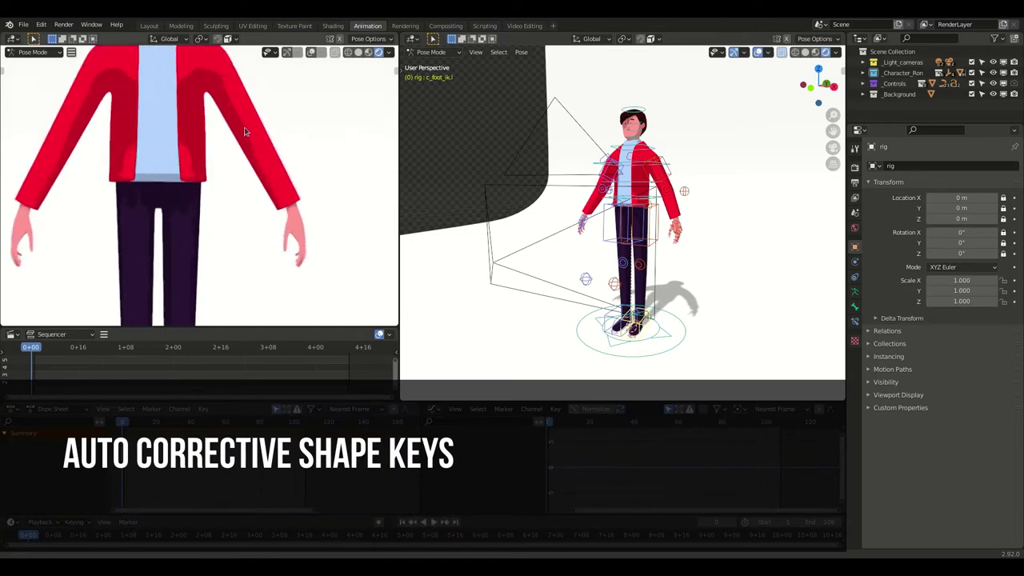
Lift the left and then the right leg, cancelling each back to rest pose.
{"action": "scroll", "coordinate": [244, 132], "scroll_direction": "up", "scroll_amount": 1}
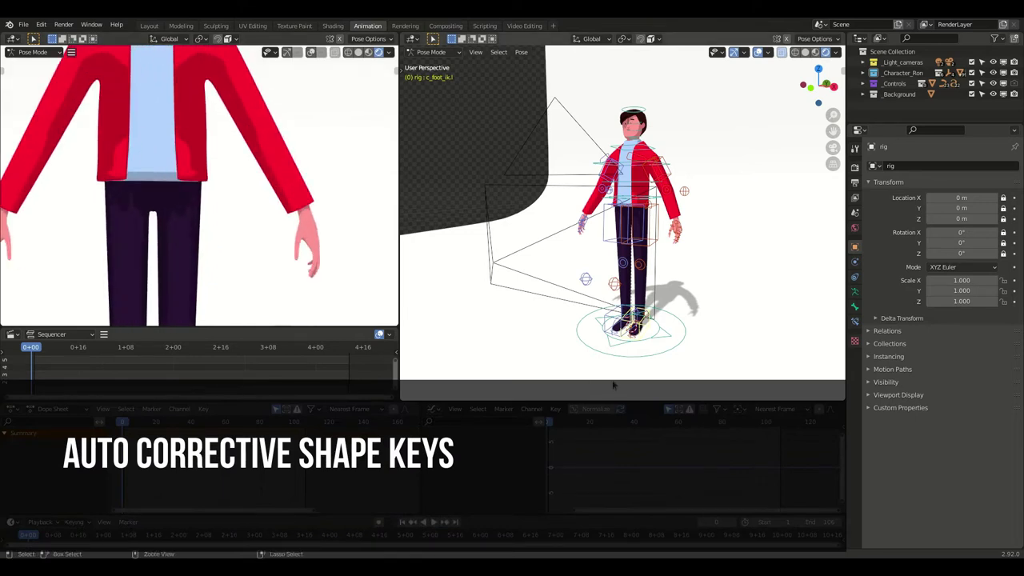
{"action": "key", "text": "g"}
{"action": "key", "text": "z"}
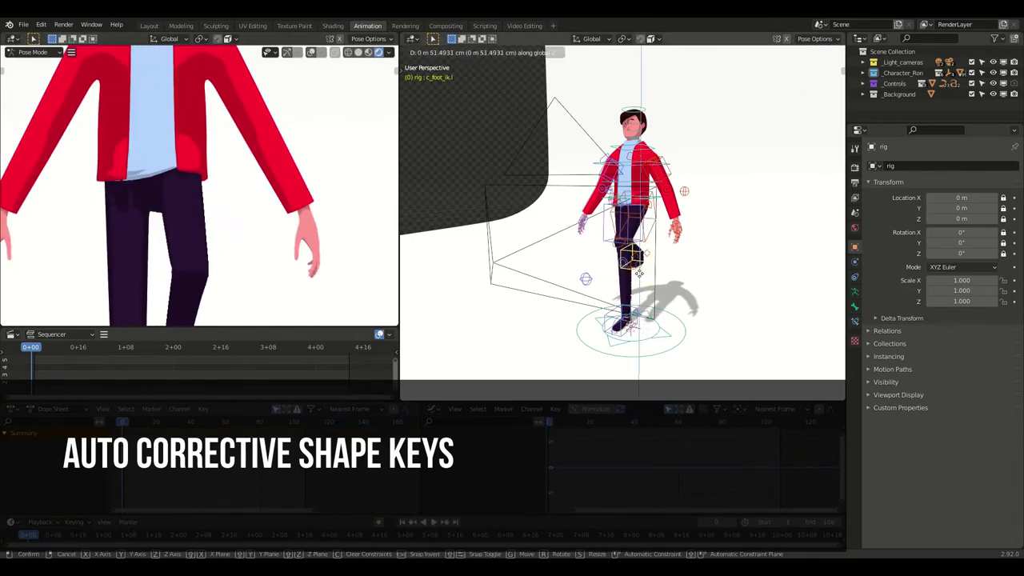
{"action": "key", "text": "Escape"}
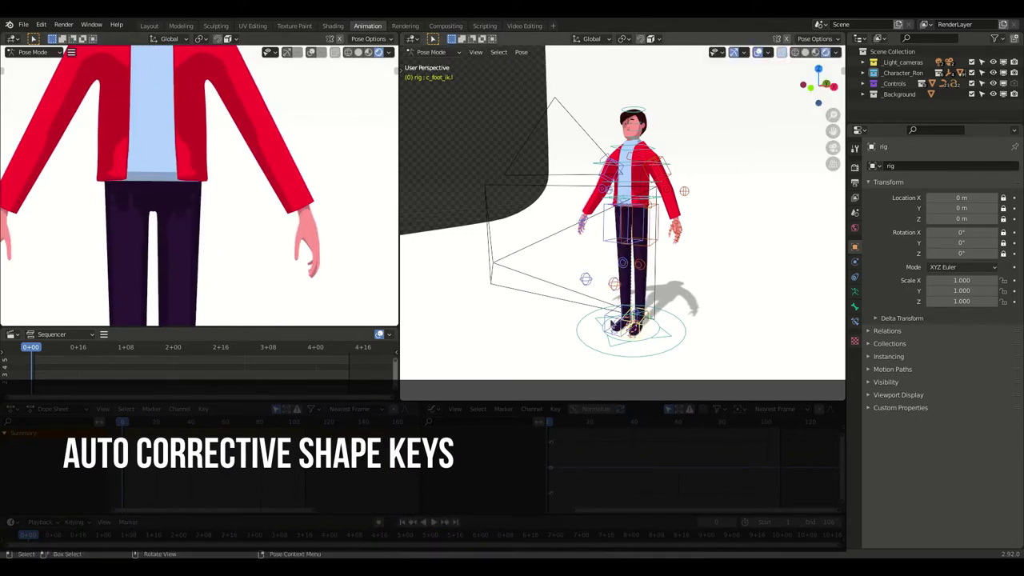
{"action": "key", "text": "g"}
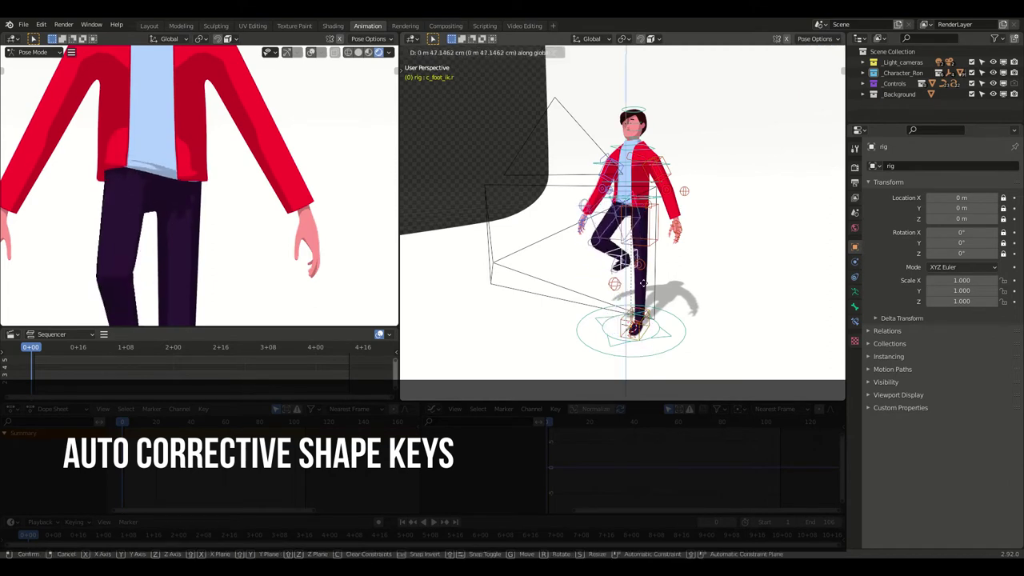
{"action": "key", "text": "Escape"}
Raise the c_hand_ik.l control along Z and twist it on Y, then cancel to rest pose.
{"action": "key", "text": "Home"}
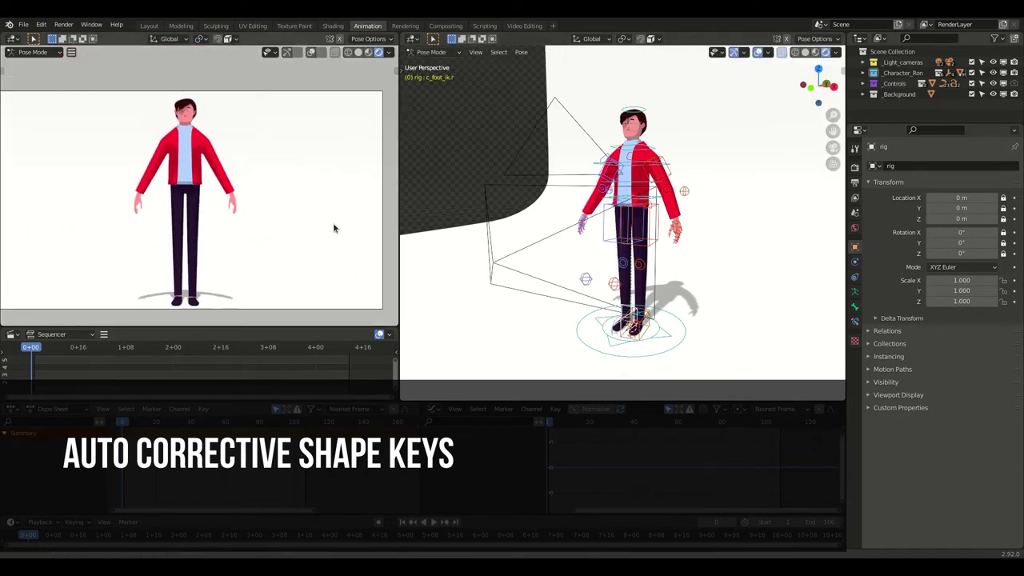
{"action": "scroll", "coordinate": [598, 267], "scroll_direction": "down", "scroll_amount": 1}
{"action": "scroll", "coordinate": [708, 238], "scroll_direction": "up", "scroll_amount": 2}
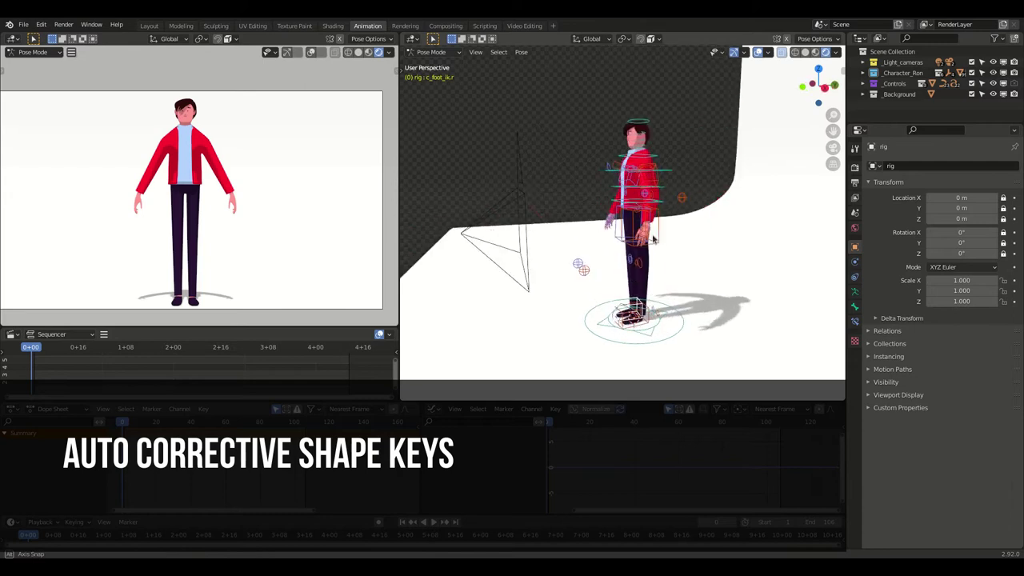
{"action": "scroll", "coordinate": [692, 224], "scroll_direction": "up", "scroll_amount": 2}
{"action": "scroll", "coordinate": [676, 210], "scroll_direction": "up", "scroll_amount": 2}
{"action": "left_click", "coordinate": [684, 235]}
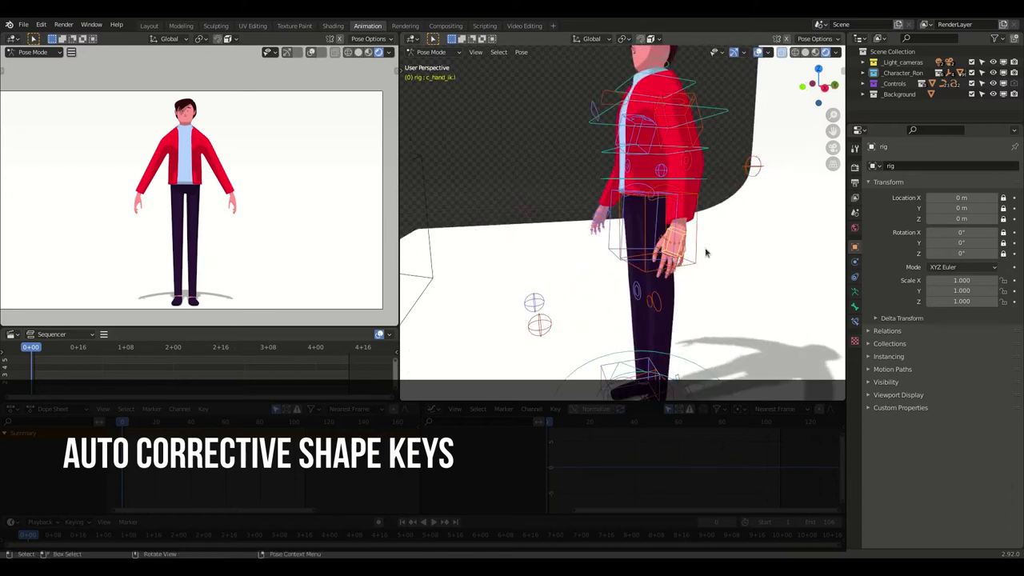
{"action": "key", "text": "g"}
{"action": "key", "text": "z"}
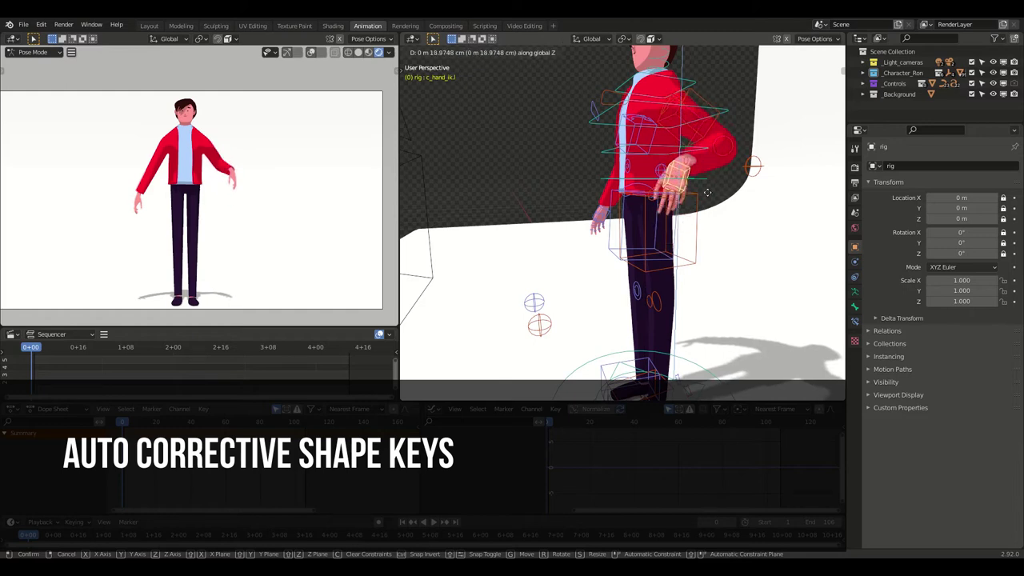
{"action": "key", "text": "r"}
{"action": "key", "text": "y"}
{"action": "key", "text": "y"}
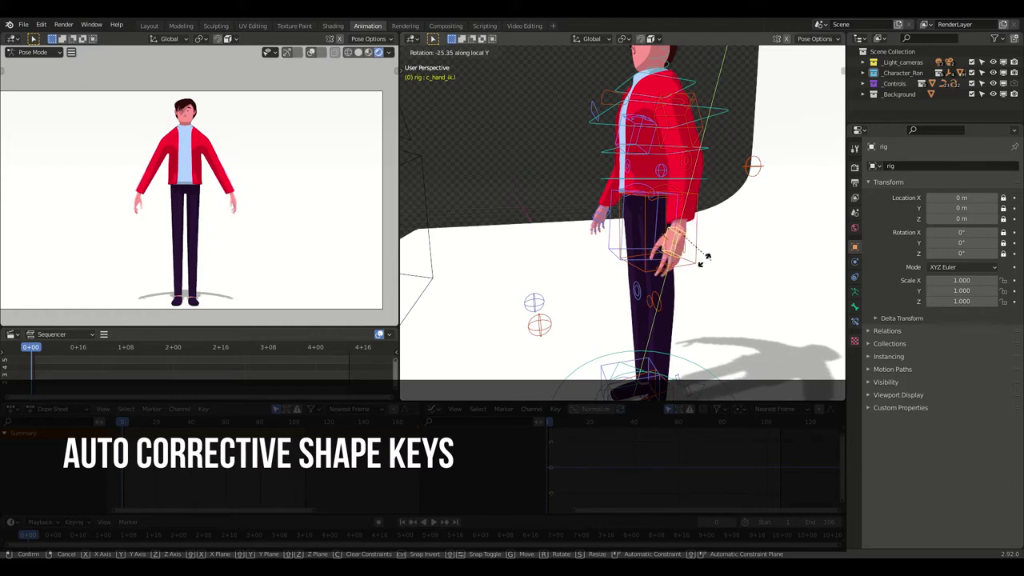
{"action": "right_click", "coordinate": [708, 267]}
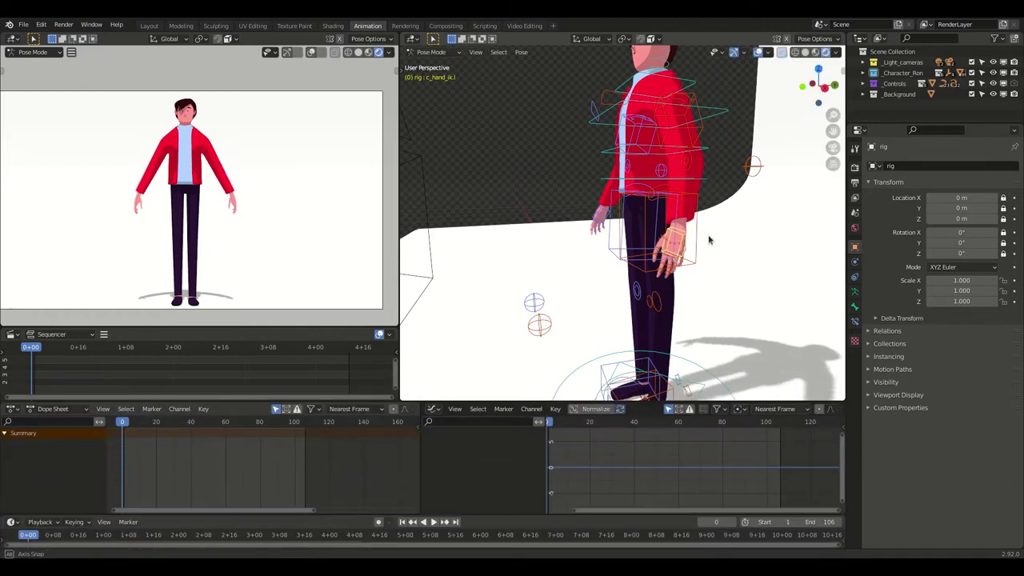
{"action": "middle_click_drag", "start_coordinate": [708, 239], "coordinate": [724, 182]}
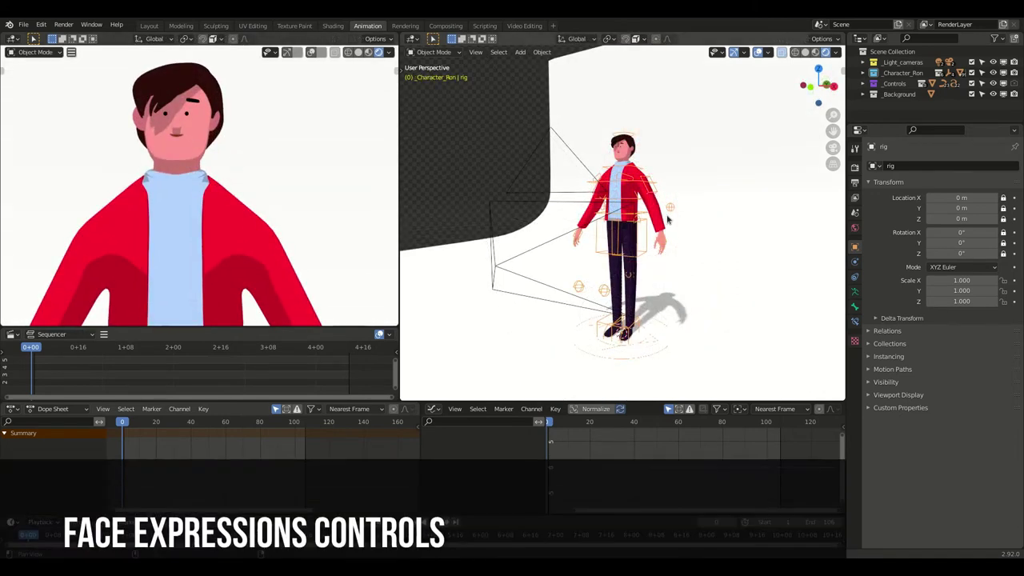
Frame the face control boards from the front and turn the Happy eyebrow dial.
{"action": "mouse_move", "coordinate": [672, 248]}
{"action": "middle_mouse_down", "text": "alt"}
{"action": "mouse_move", "coordinate": [692, 222]}
{"action": "mouse_move", "coordinate": [668, 218]}
{"action": "mouse_move", "coordinate": [634, 191]}
{"action": "middle_mouse_up", "text": "alt"}
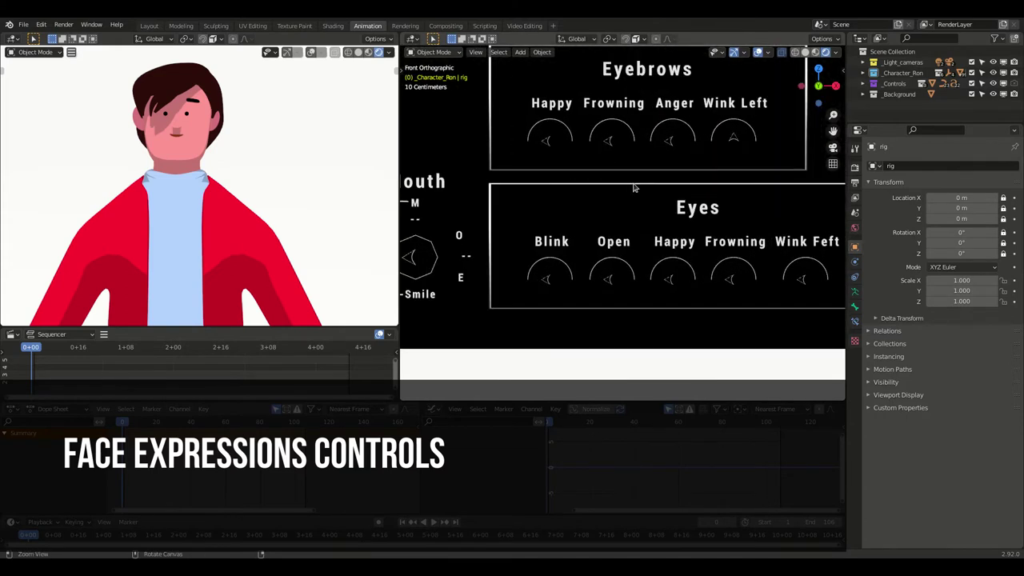
{"action": "middle_click_drag", "start_coordinate": [635, 205], "coordinate": [606, 136], "text": "shift"}
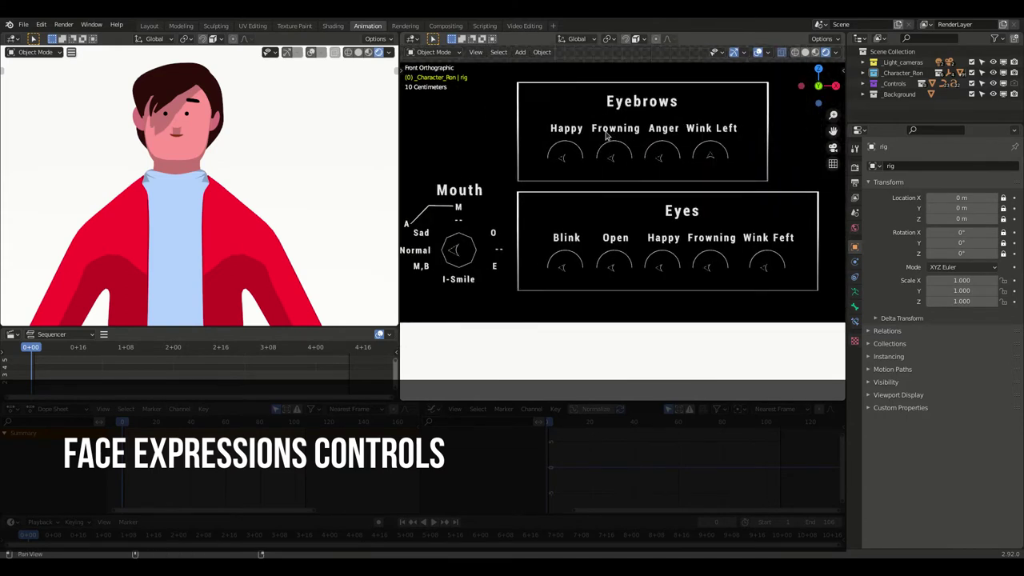
{"action": "left_click", "coordinate": [563, 158]}
{"action": "key", "text": "r"}
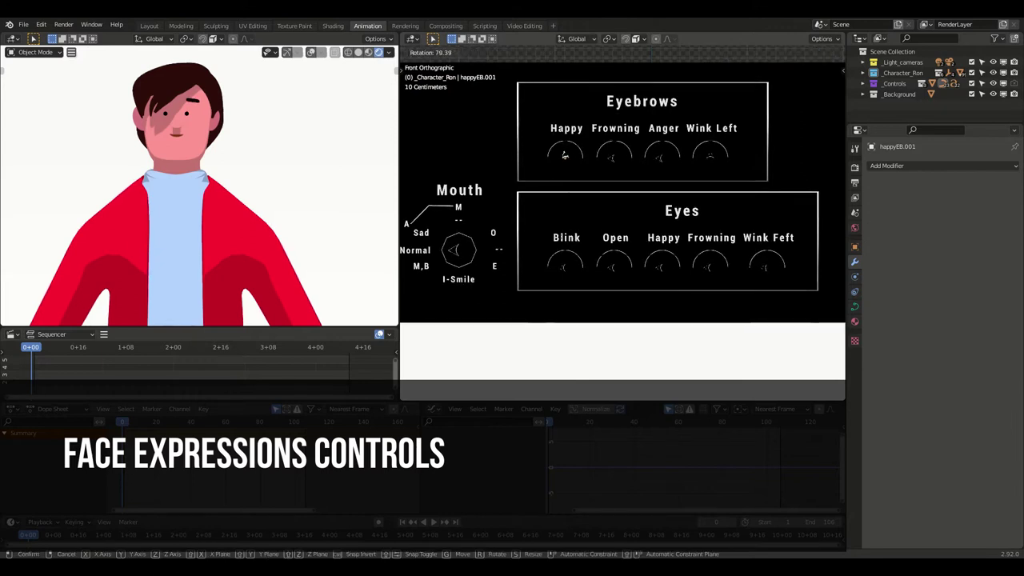
{"action": "left_click", "coordinate": [612, 245]}
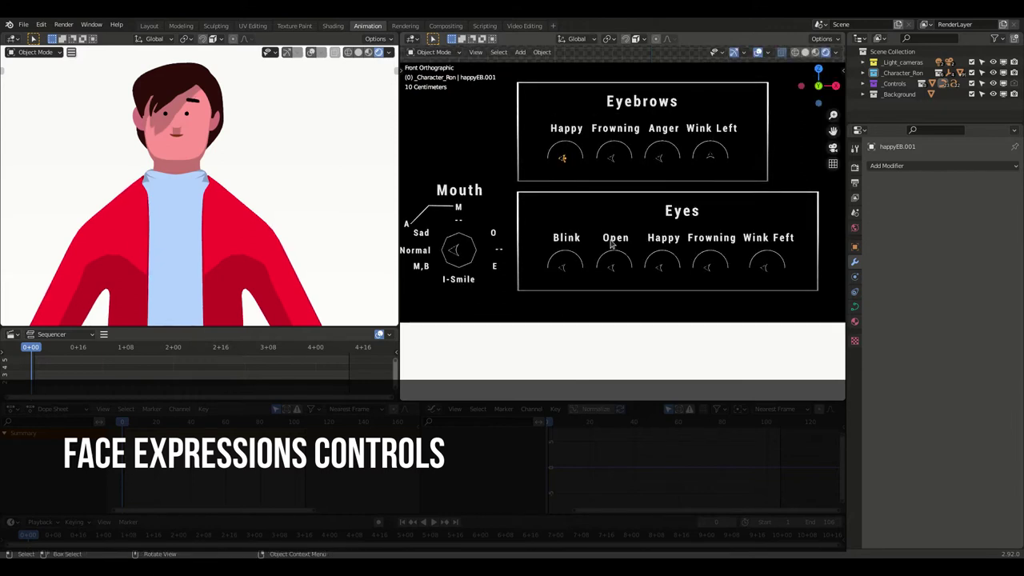
Turn the Frowning, Anger and Wink Left eyebrow dials.
{"action": "left_click", "coordinate": [614, 159]}
{"action": "key", "text": "r"}
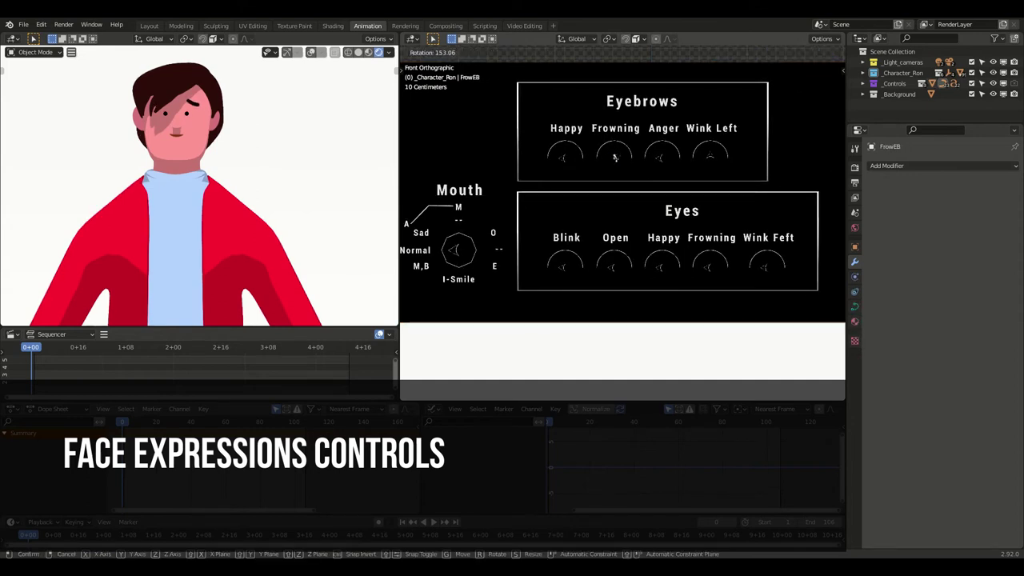
{"action": "left_click", "coordinate": [637, 252]}
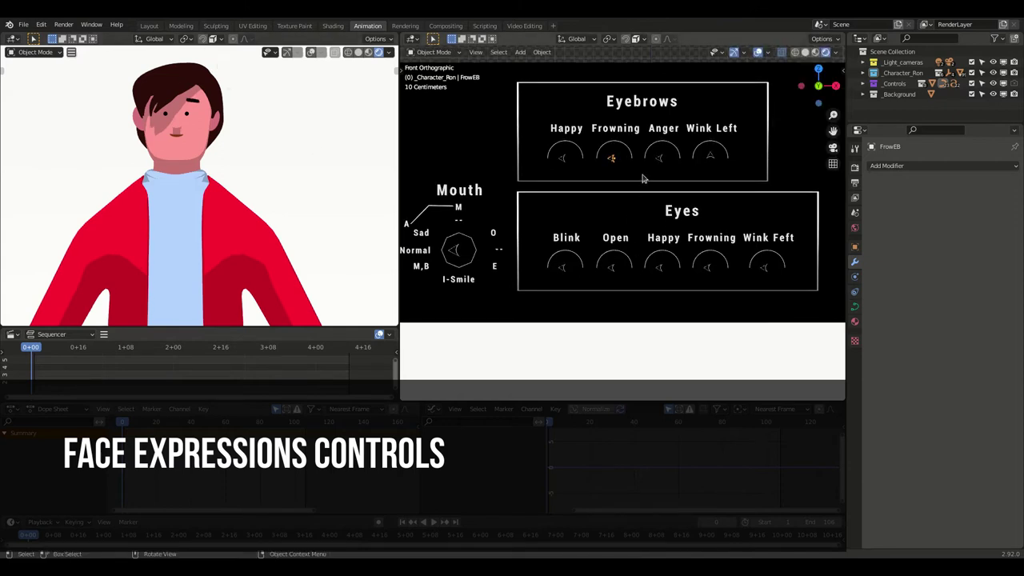
{"action": "key", "text": "r"}
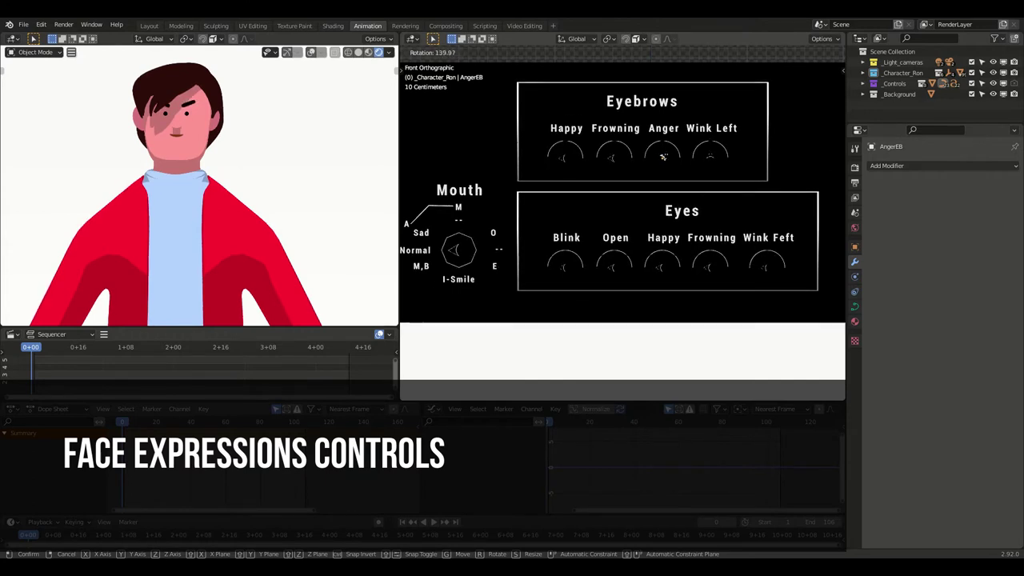
{"action": "left_click", "coordinate": [632, 160]}
{"action": "left_click", "coordinate": [708, 157]}
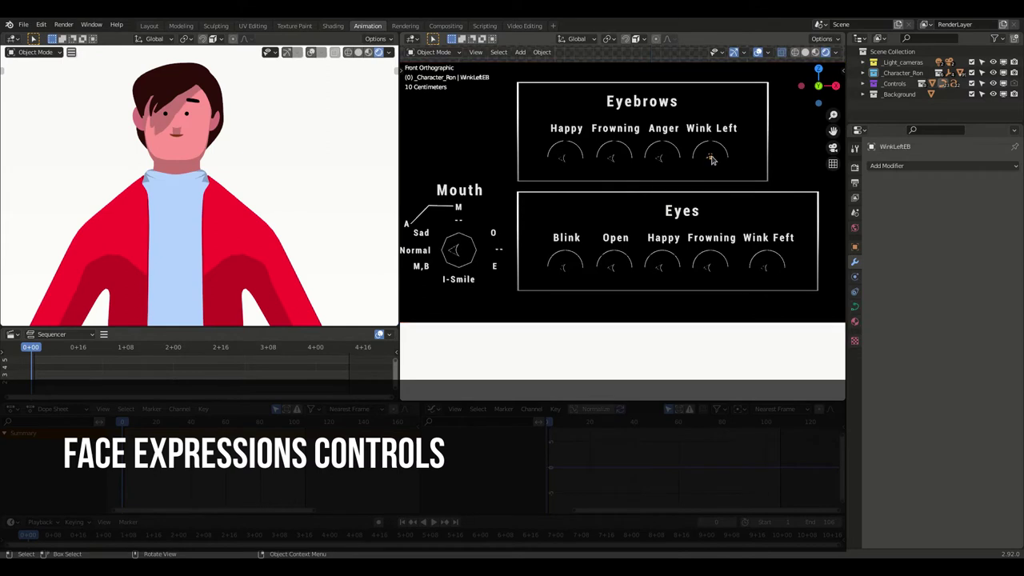
{"action": "key", "text": "r"}
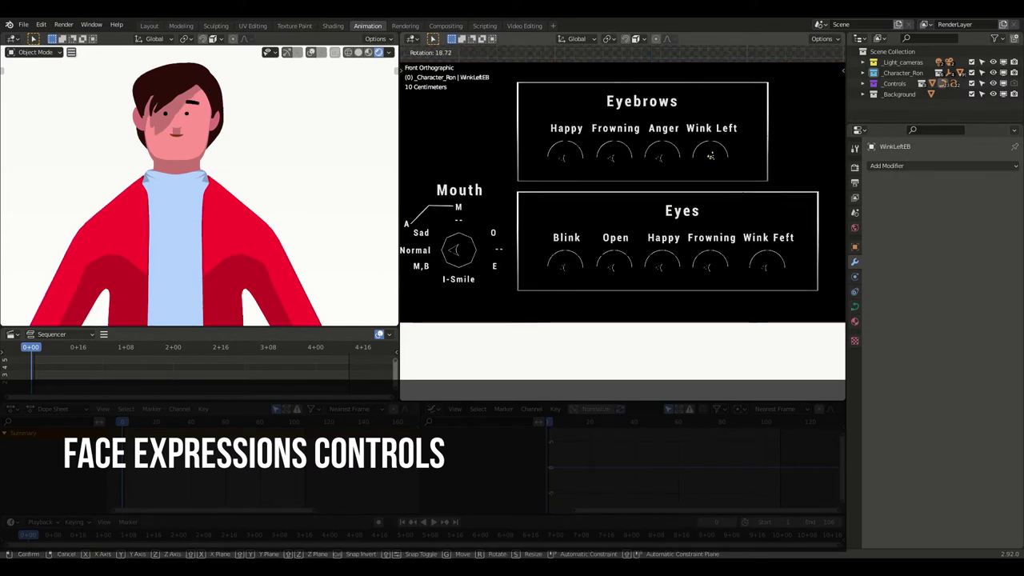
{"action": "left_click", "coordinate": [717, 230]}
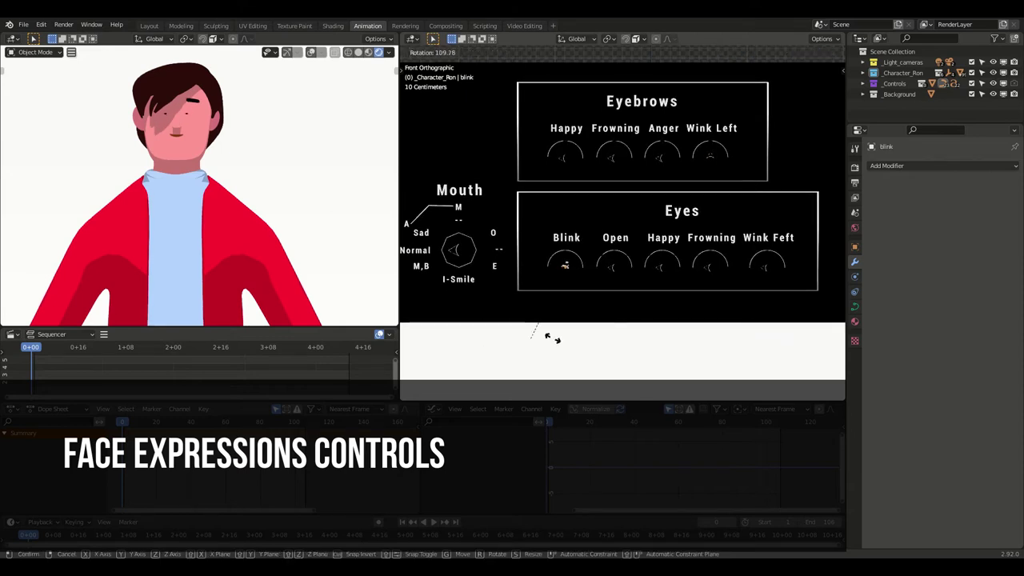
Turn the Open and Frowning eye dials.
{"action": "left_click", "coordinate": [612, 266]}
{"action": "key", "text": "r"}
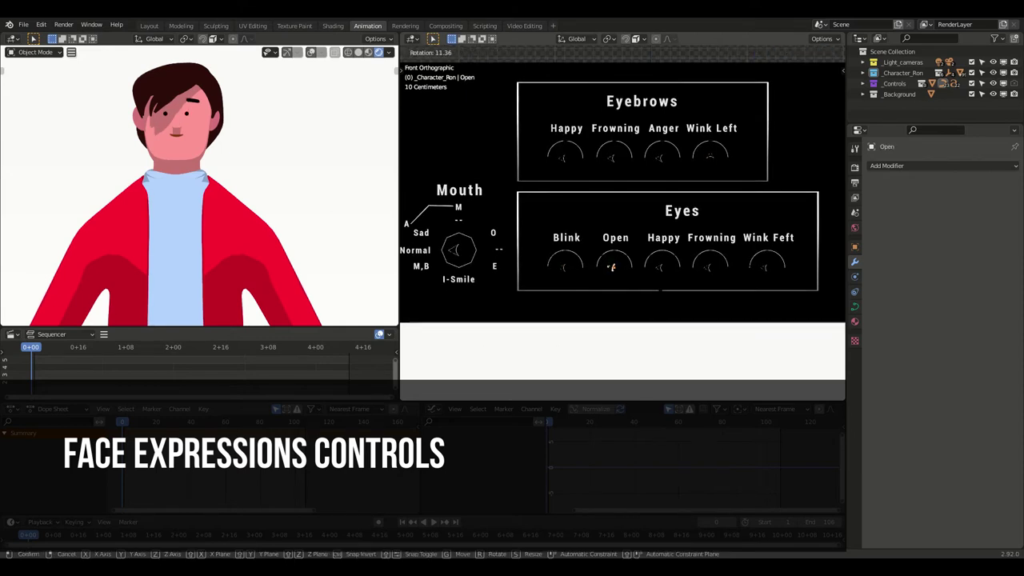
{"action": "left_click", "coordinate": [654, 304]}
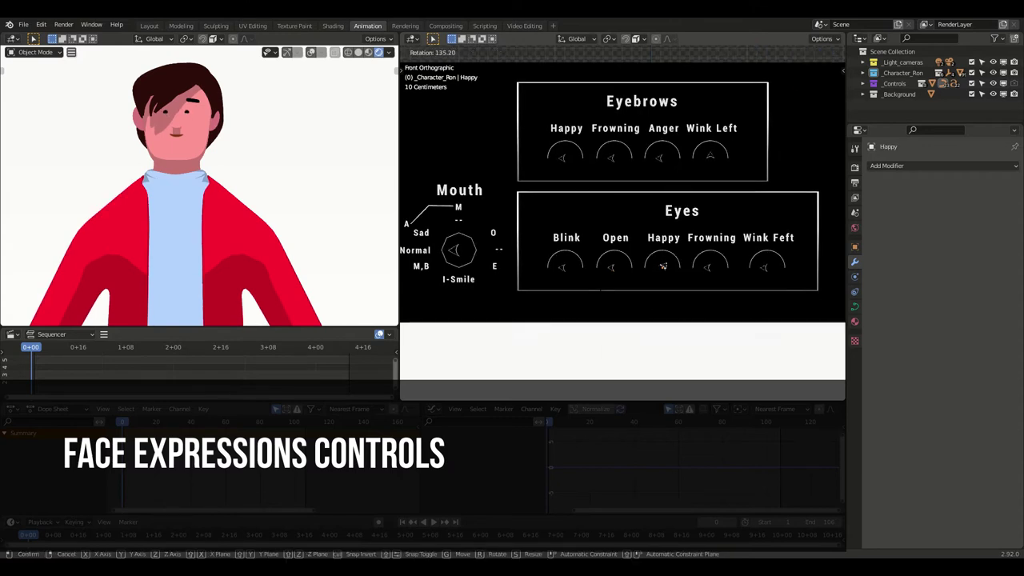
{"action": "left_click", "coordinate": [708, 265]}
{"action": "key", "text": "r"}
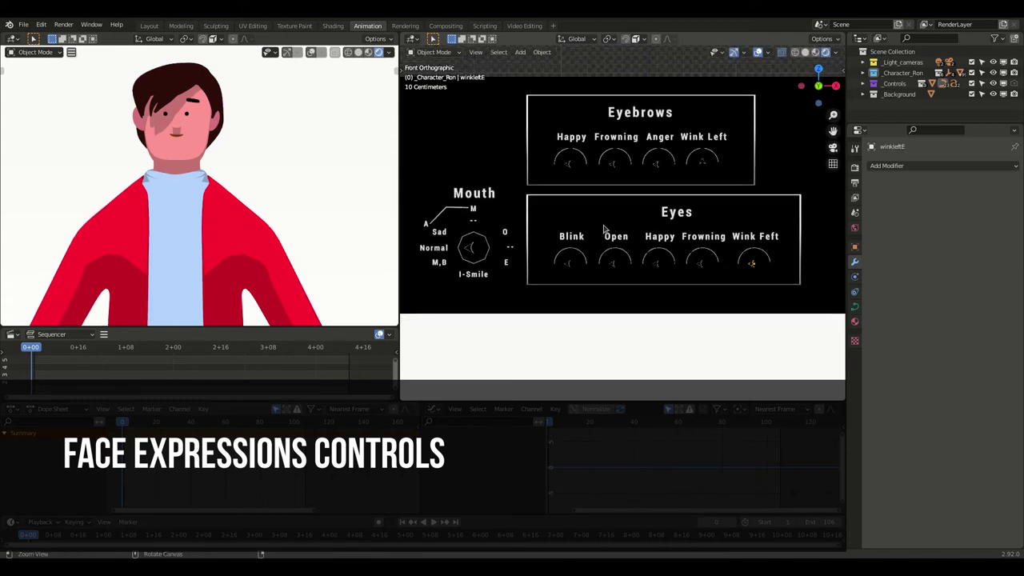
Rotate Ctrl_mouth into a wide smile, then rotate it back to about -240°.
{"action": "scroll", "coordinate": [560, 232], "scroll_direction": "up", "scroll_amount": 3}
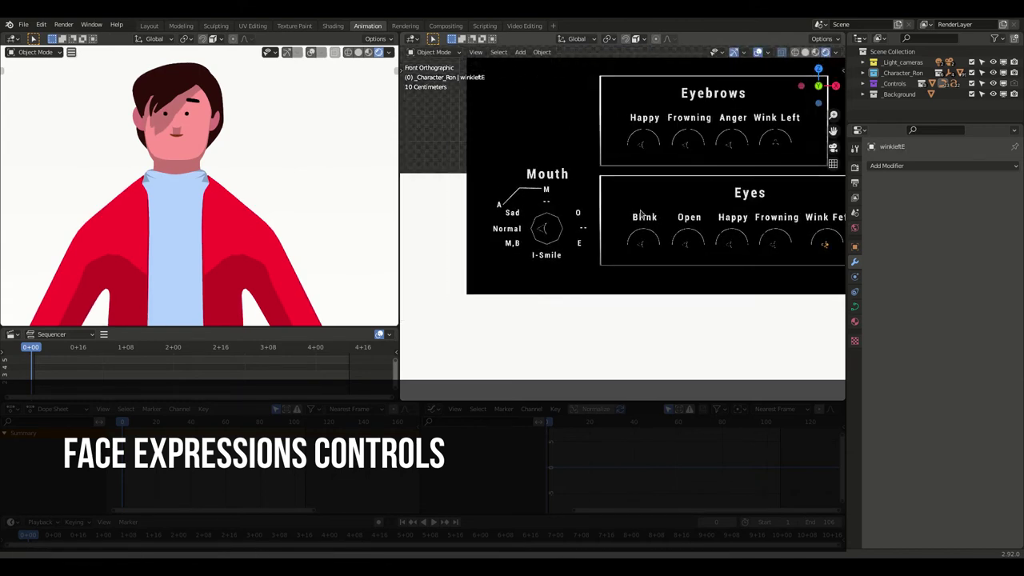
{"action": "left_click", "coordinate": [509, 231]}
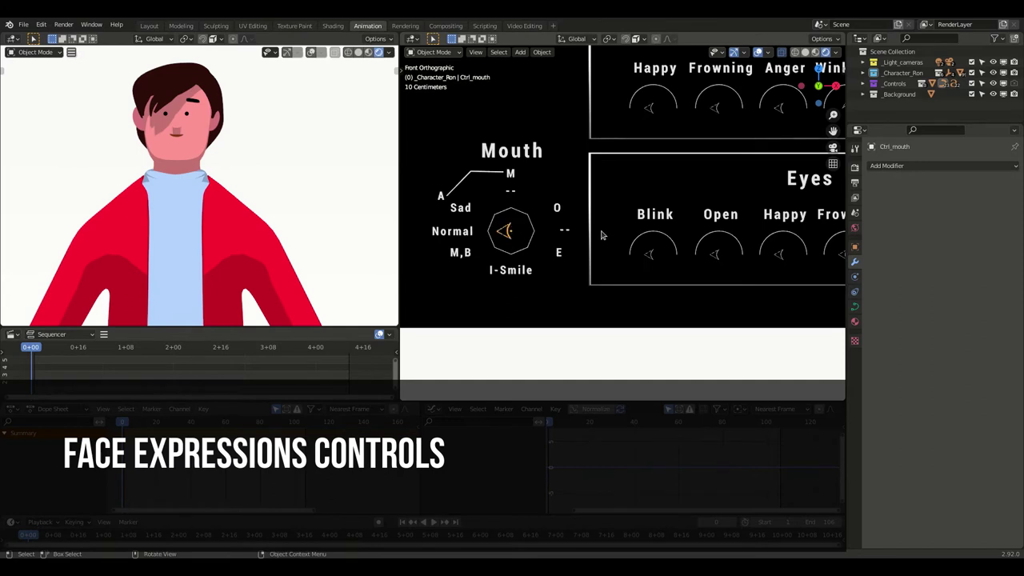
{"action": "key", "text": "r"}
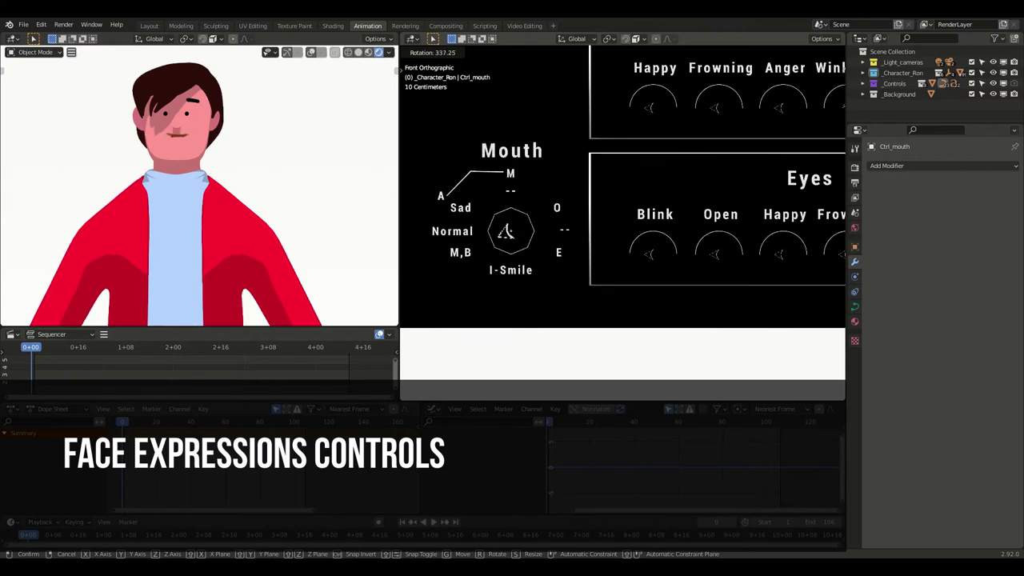
{"action": "left_click", "coordinate": [472, 217]}
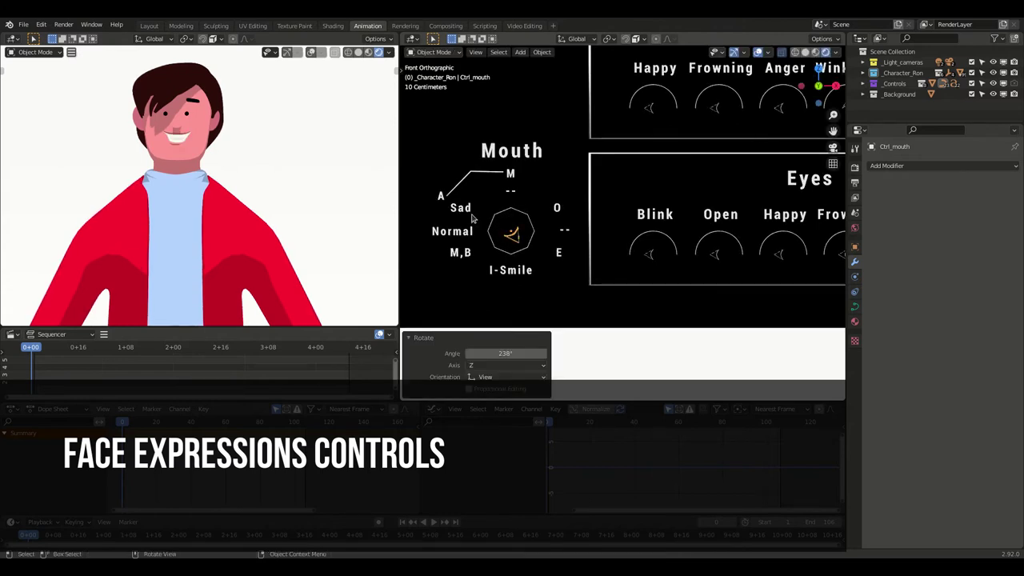
{"action": "key", "text": "r"}
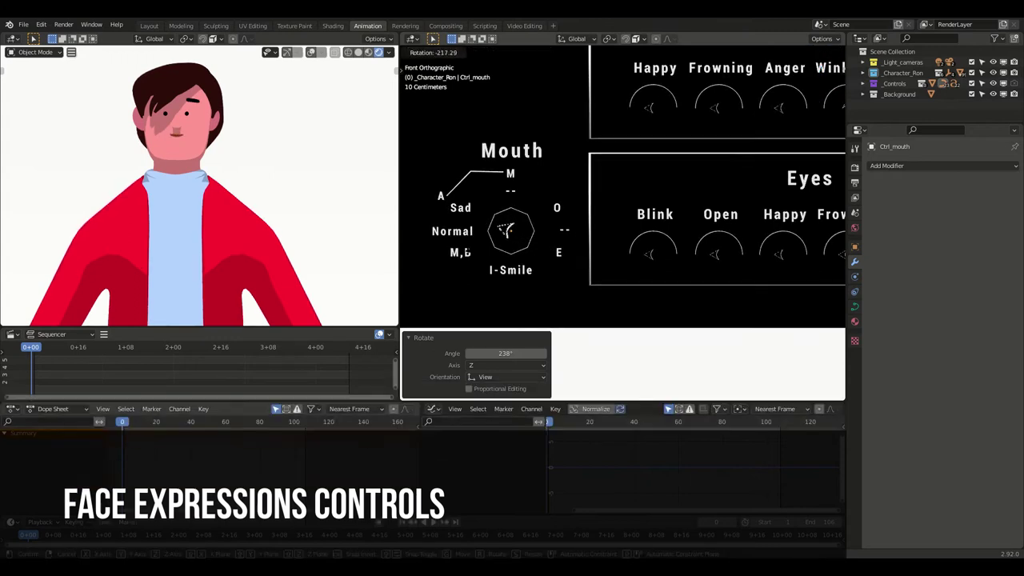
{"action": "left_click", "coordinate": [464, 278]}
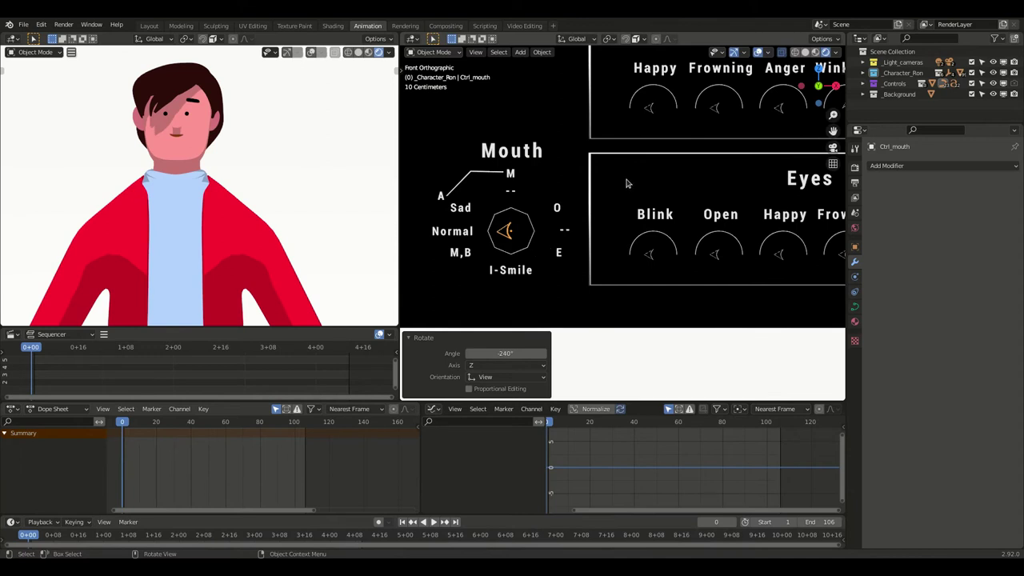
{"action": "scroll", "coordinate": [661, 160], "scroll_direction": "down", "scroll_amount": 4}
{"action": "mouse_move", "coordinate": [660, 168]}
{"action": "middle_mouse_down"}
{"action": "mouse_move", "coordinate": [669, 238]}
{"action": "mouse_move", "coordinate": [680, 240]}
{"action": "middle_mouse_up"}
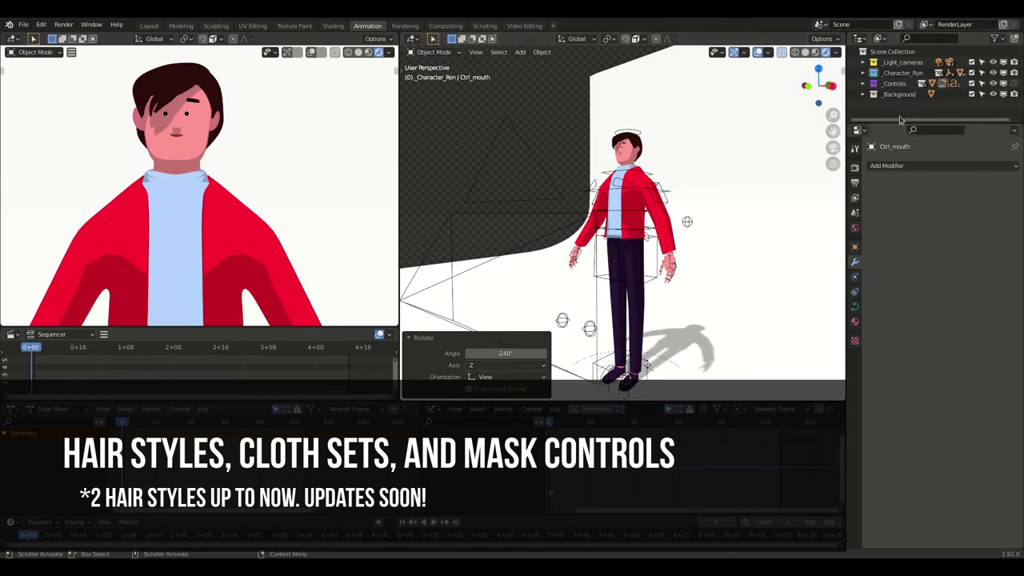
In Character_Ron > Hairstyles, show Hair-1 instead of Hair-2, hide both, then re-show Hair-2.
{"action": "left_click", "coordinate": [862, 74]}
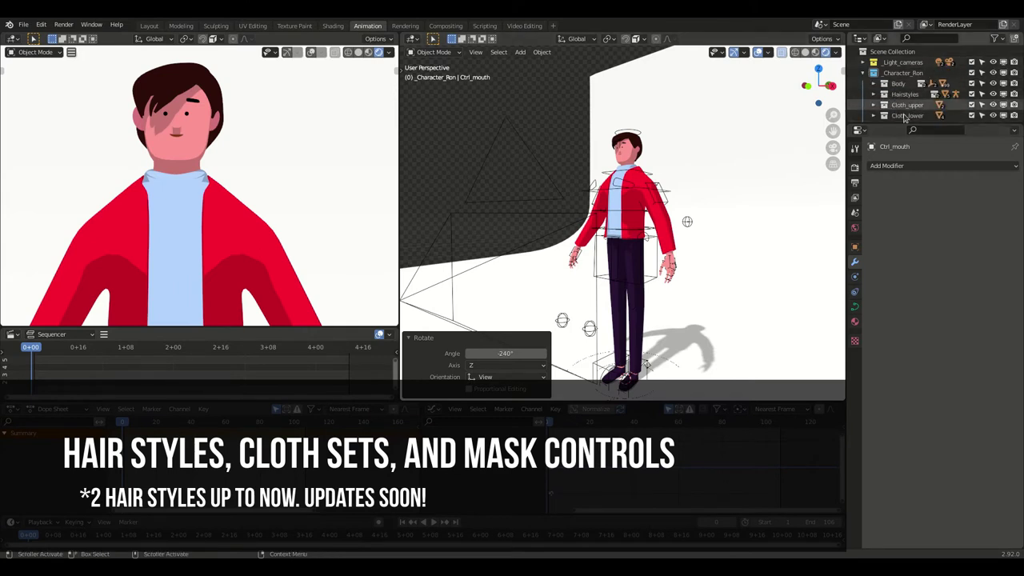
{"action": "left_click", "coordinate": [874, 94]}
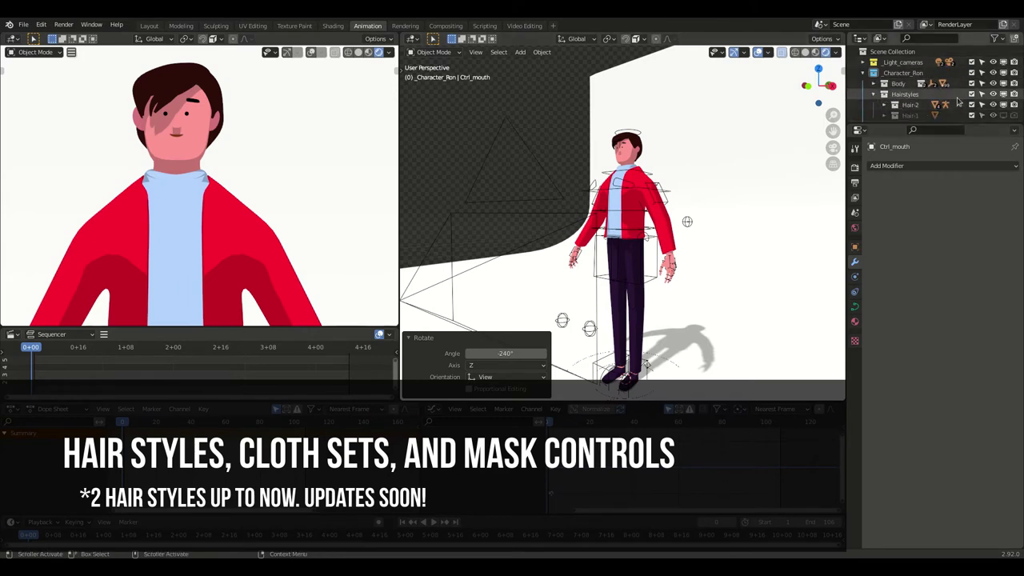
{"action": "scroll", "coordinate": [874, 96], "scroll_direction": "down", "scroll_amount": 2}
{"action": "scroll", "coordinate": [874, 96], "scroll_direction": "down", "scroll_amount": 1}
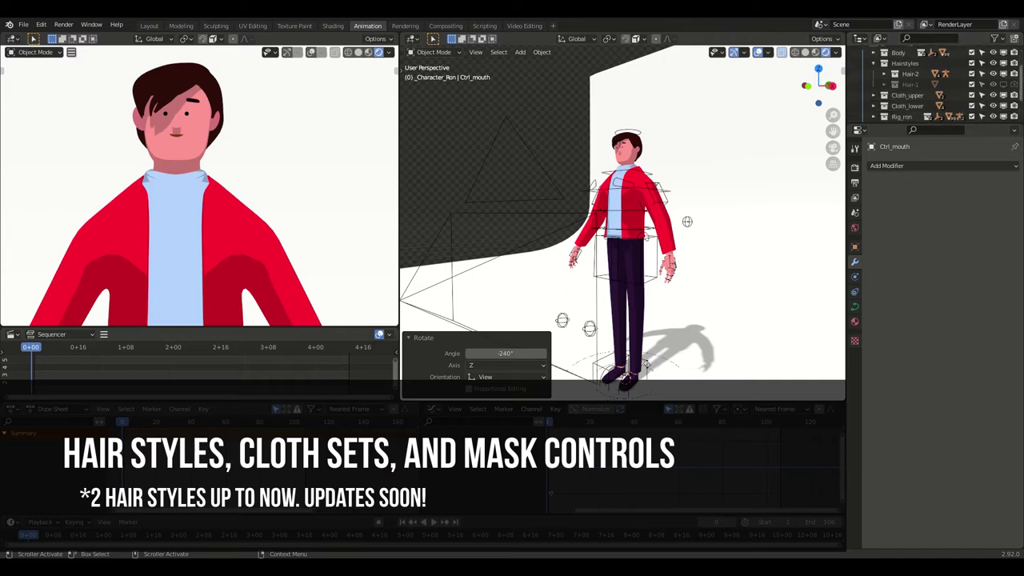
{"action": "left_click", "coordinate": [1005, 84]}
{"action": "left_click", "coordinate": [1006, 73]}
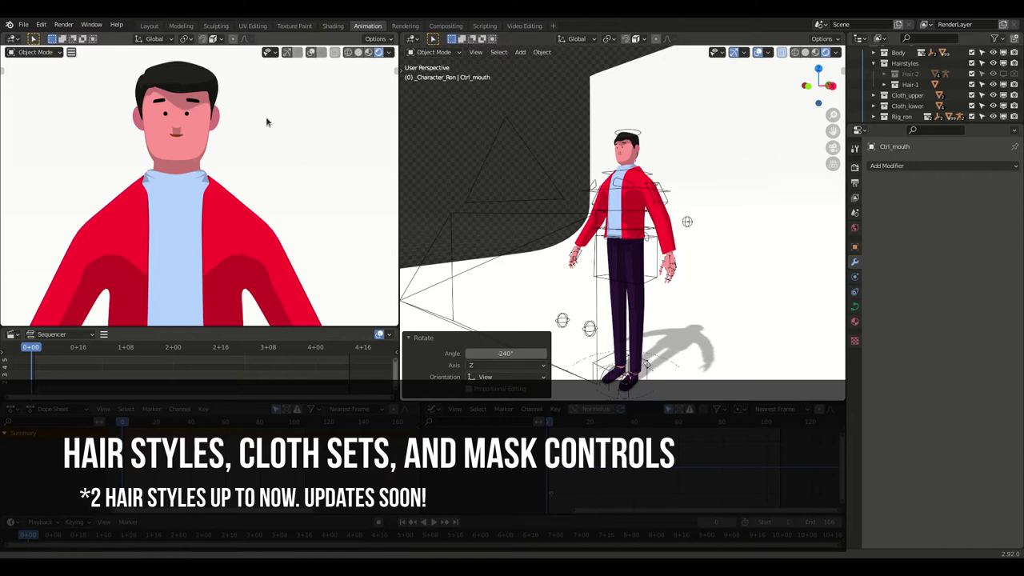
{"action": "mouse_move", "coordinate": [268, 121]}
{"action": "middle_mouse_down"}
{"action": "mouse_move", "coordinate": [282, 167]}
{"action": "mouse_move", "coordinate": [268, 155]}
{"action": "middle_mouse_up"}
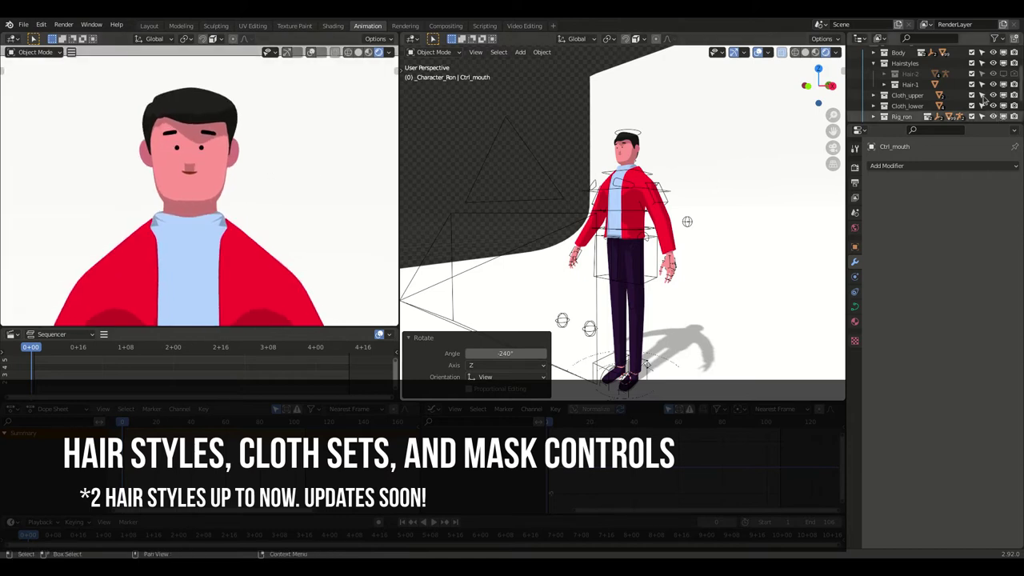
{"action": "left_click", "coordinate": [1003, 85]}
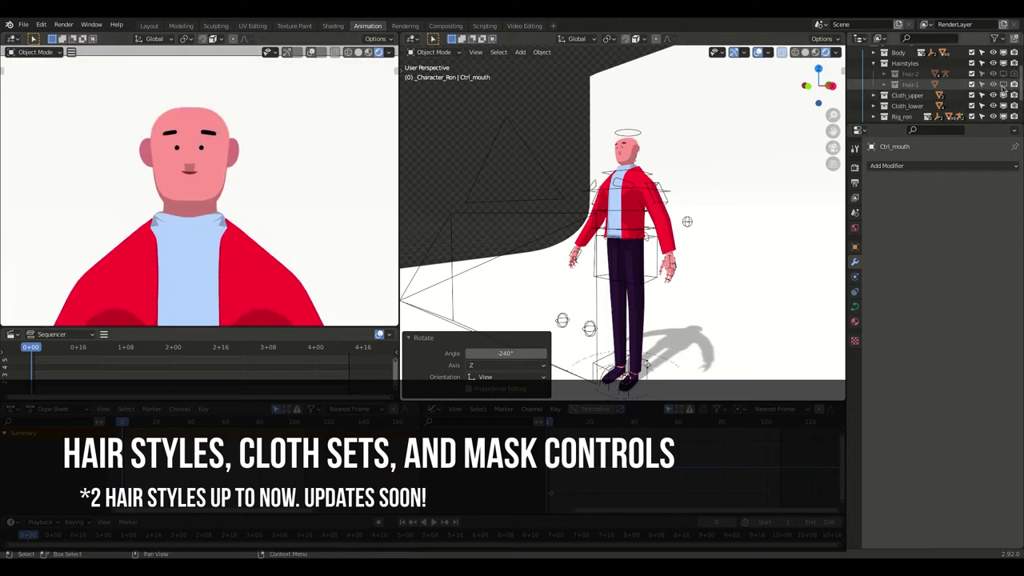
{"action": "left_click", "coordinate": [1004, 74]}
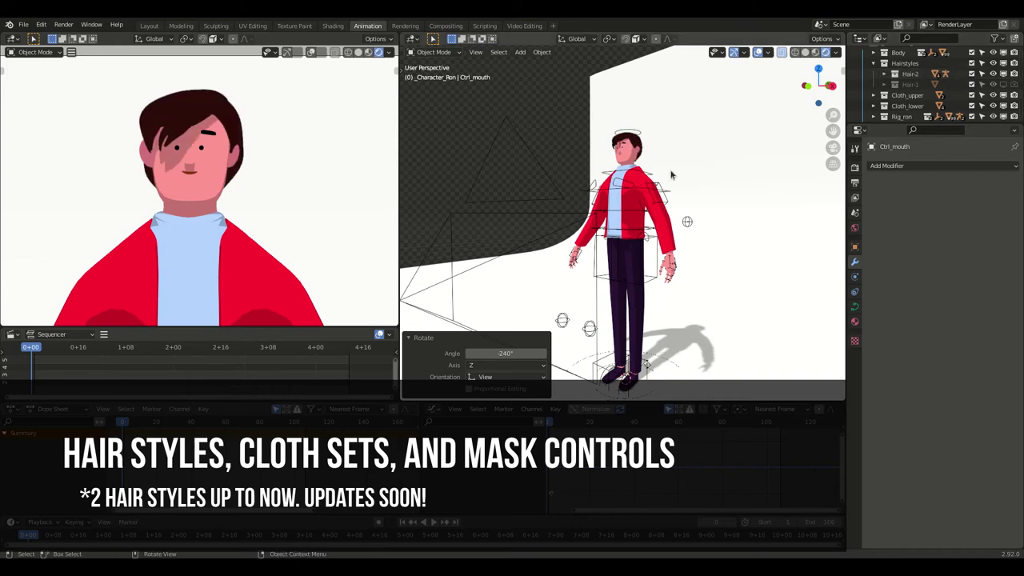
{"action": "left_click", "coordinate": [874, 63]}
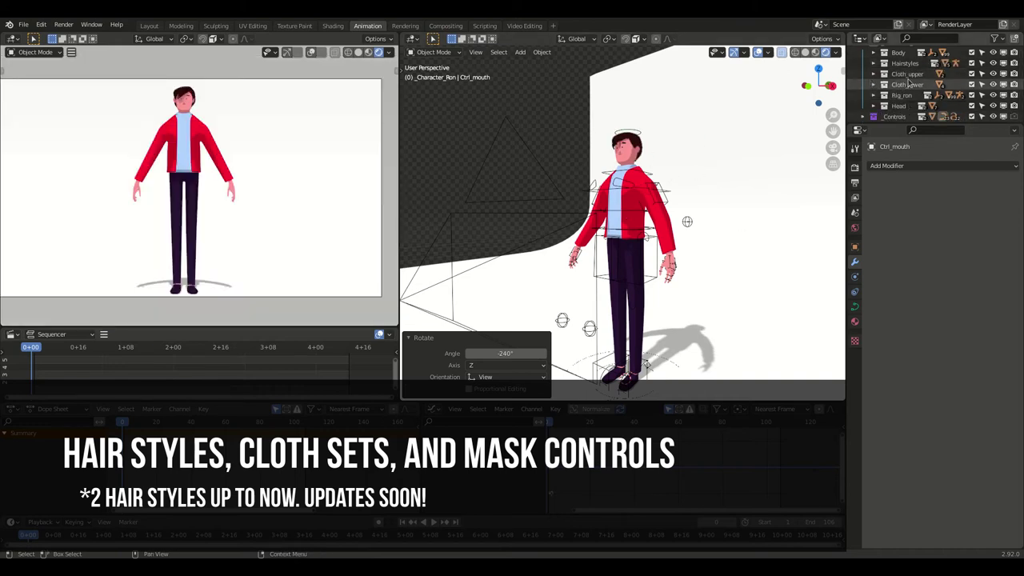
Hide Ron's Jacket in the Cloth_upper collection.
{"action": "left_click", "coordinate": [874, 73]}
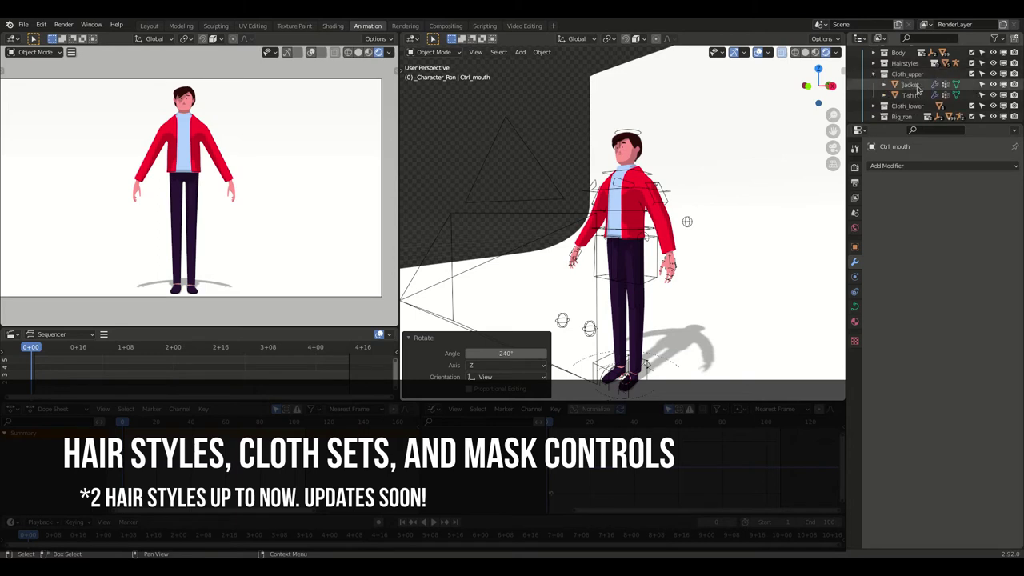
{"action": "left_click", "coordinate": [912, 85]}
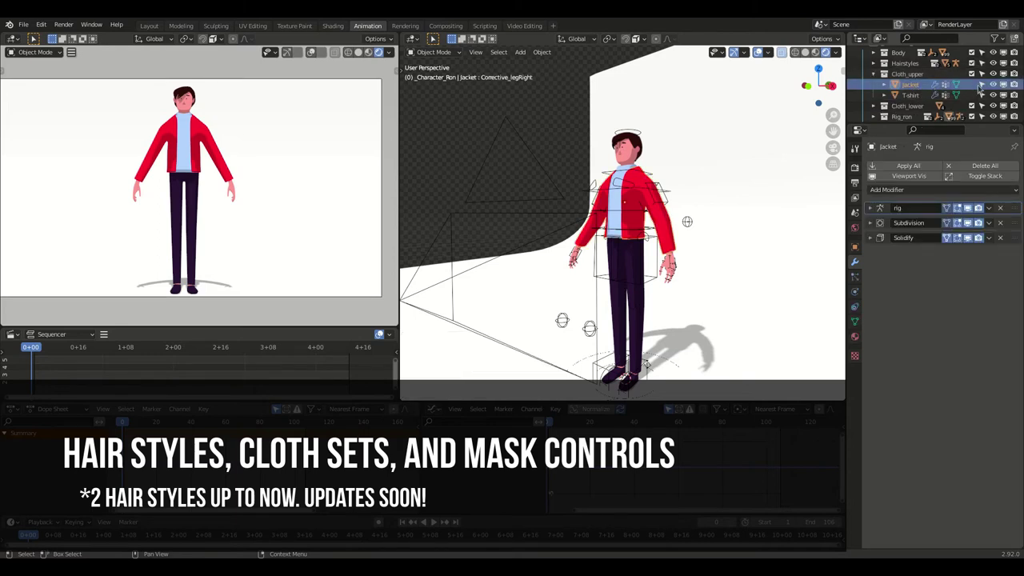
{"action": "left_click", "coordinate": [1007, 85]}
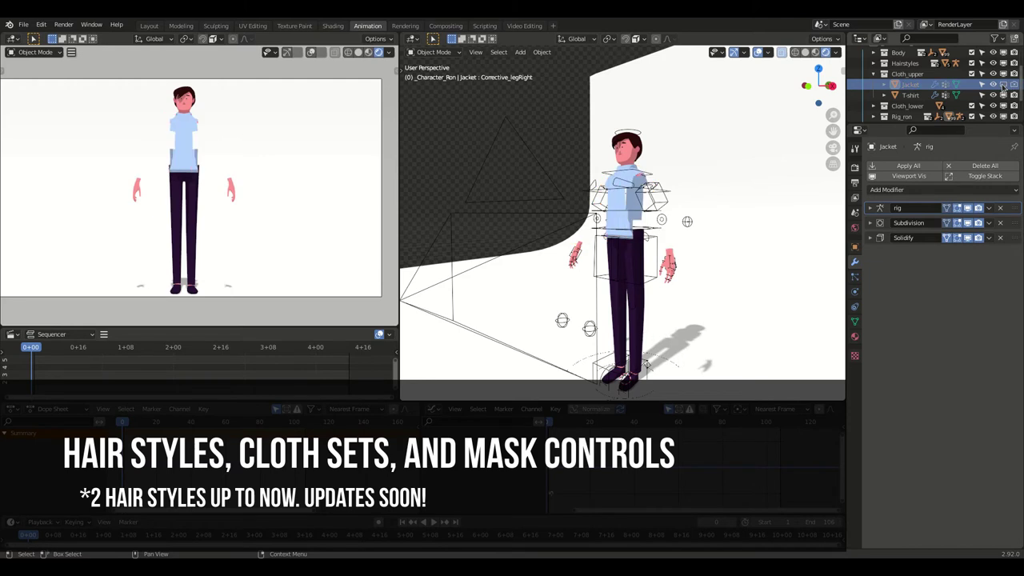
{"action": "scroll", "coordinate": [568, 193], "scroll_direction": "up", "scroll_amount": 2}
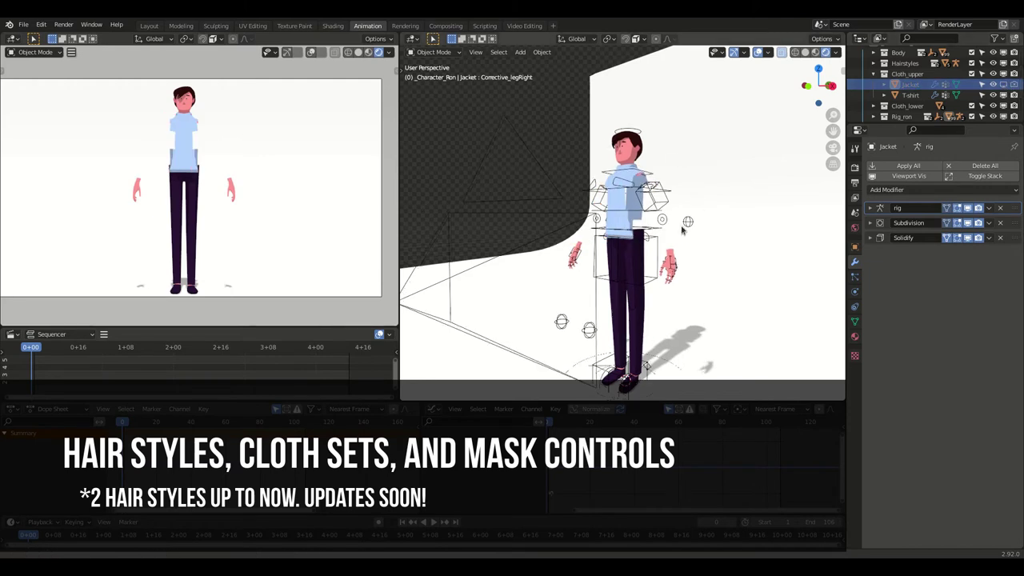
{"action": "scroll", "coordinate": [676, 172], "scroll_direction": "up", "scroll_amount": 3}
Turn off the T-shirt's Hide_tshirt mask in the viewport.
{"action": "left_click", "coordinate": [629, 210]}
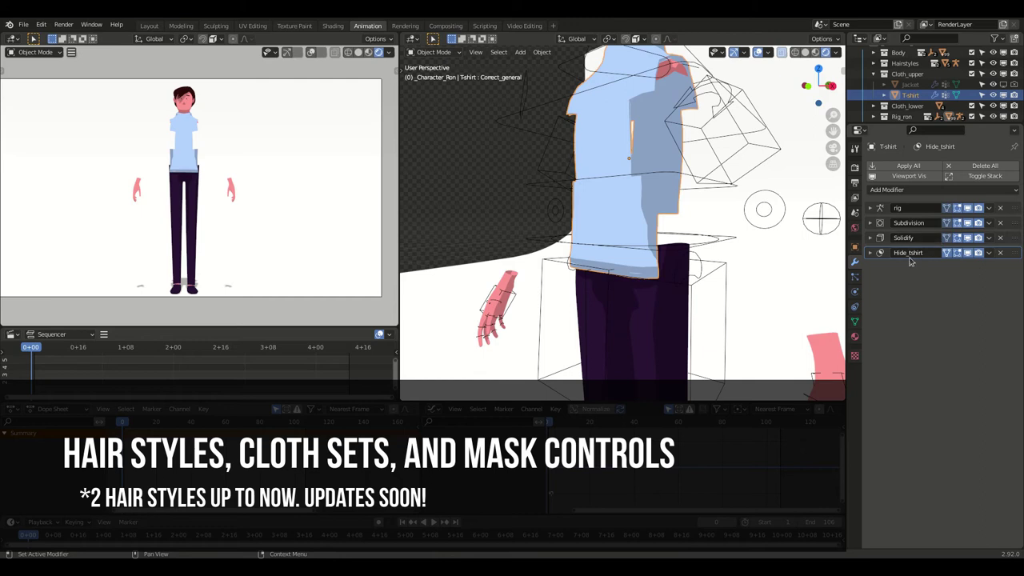
{"action": "left_click", "coordinate": [967, 253]}
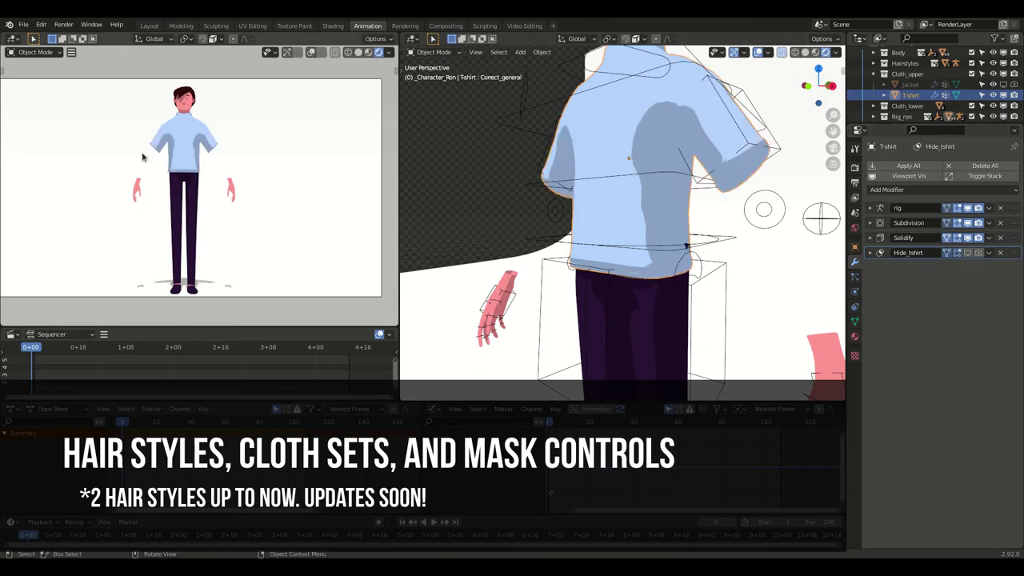
{"action": "left_click", "coordinate": [512, 276]}
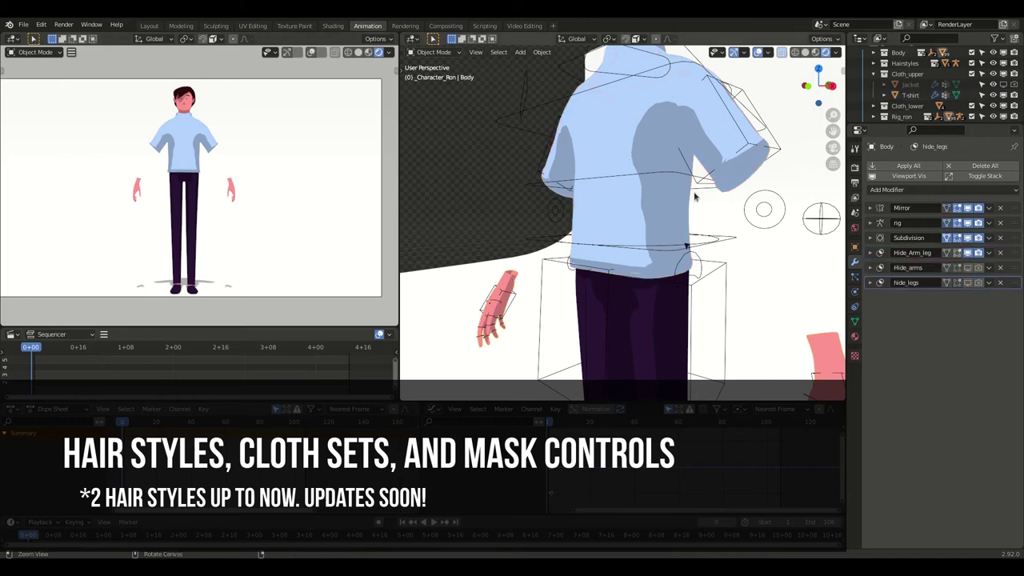
Disable the Body's Hide_Arm_leg mask, toggle Hide_arms on and off, and toggle hide_legs.
{"action": "scroll", "coordinate": [694, 196], "scroll_direction": "down", "scroll_amount": 3}
{"action": "scroll", "coordinate": [694, 196], "scroll_direction": "down", "scroll_amount": 3}
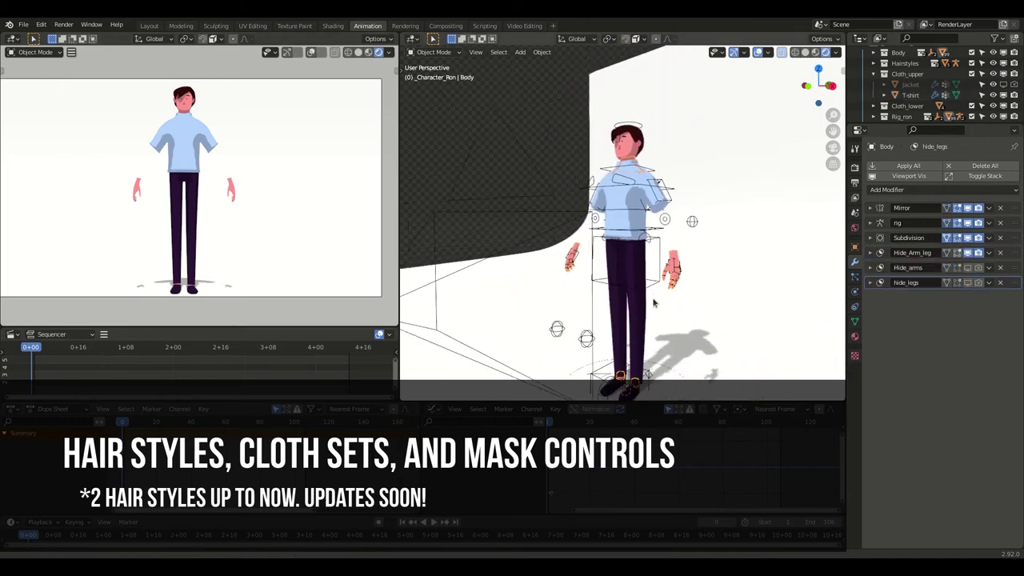
{"action": "left_click", "coordinate": [967, 253]}
{"action": "left_click", "coordinate": [968, 268]}
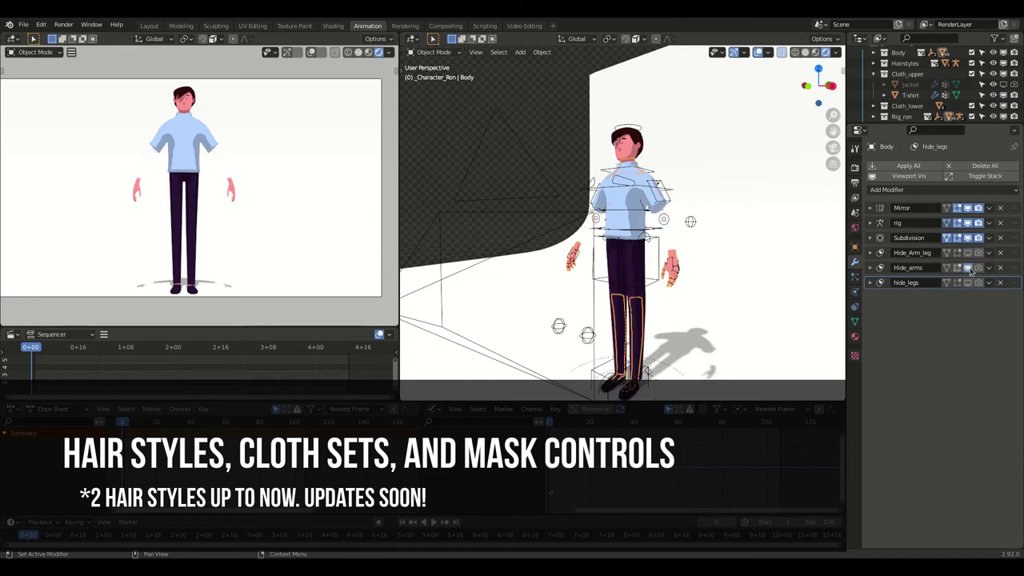
{"action": "left_click", "coordinate": [968, 268]}
{"action": "left_click", "coordinate": [968, 283]}
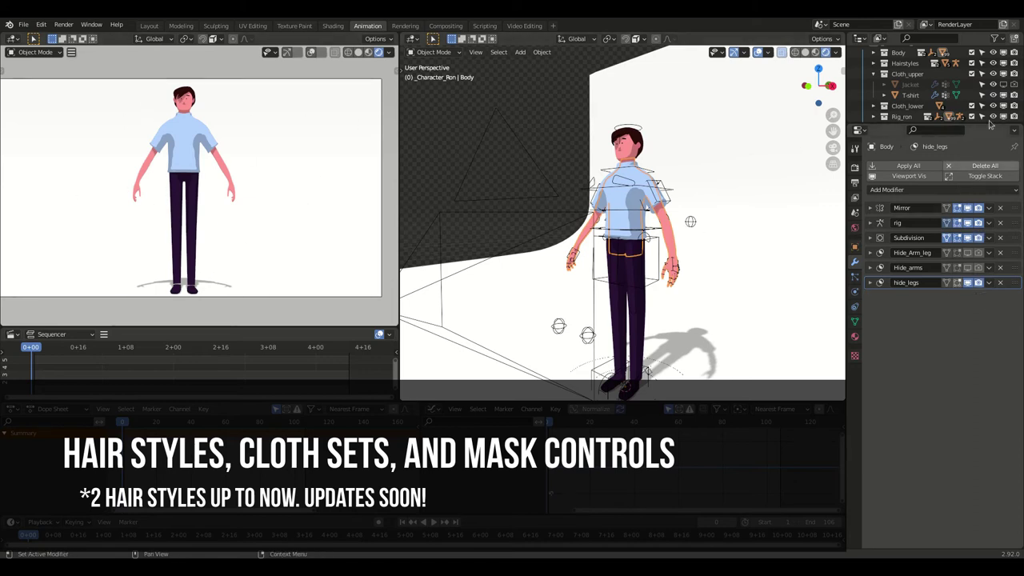
In Cloth_lower, hide the Pants and show the orange Shorts.
{"action": "left_click", "coordinate": [874, 73]}
{"action": "left_click", "coordinate": [873, 84]}
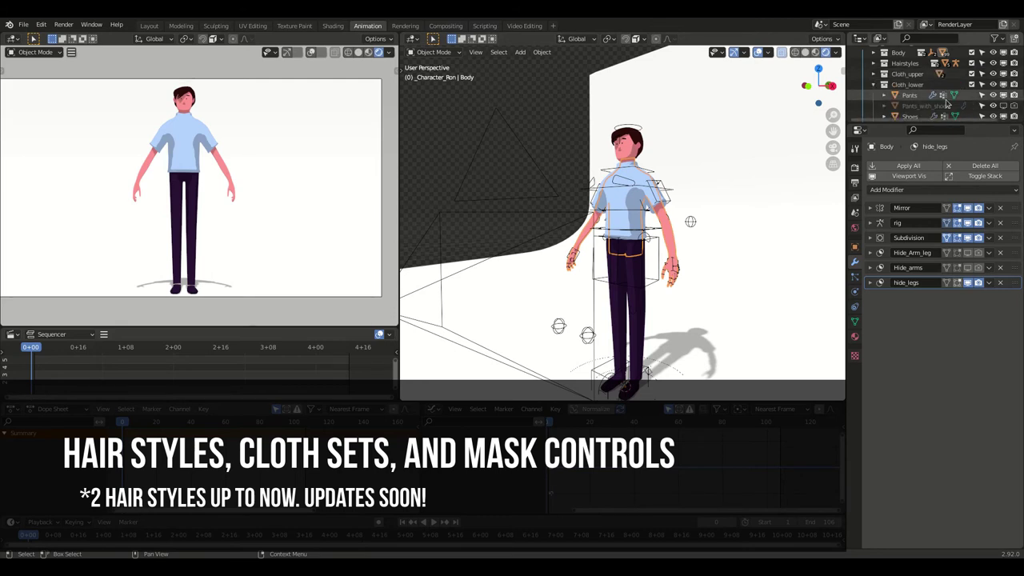
{"action": "left_click", "coordinate": [1004, 96]}
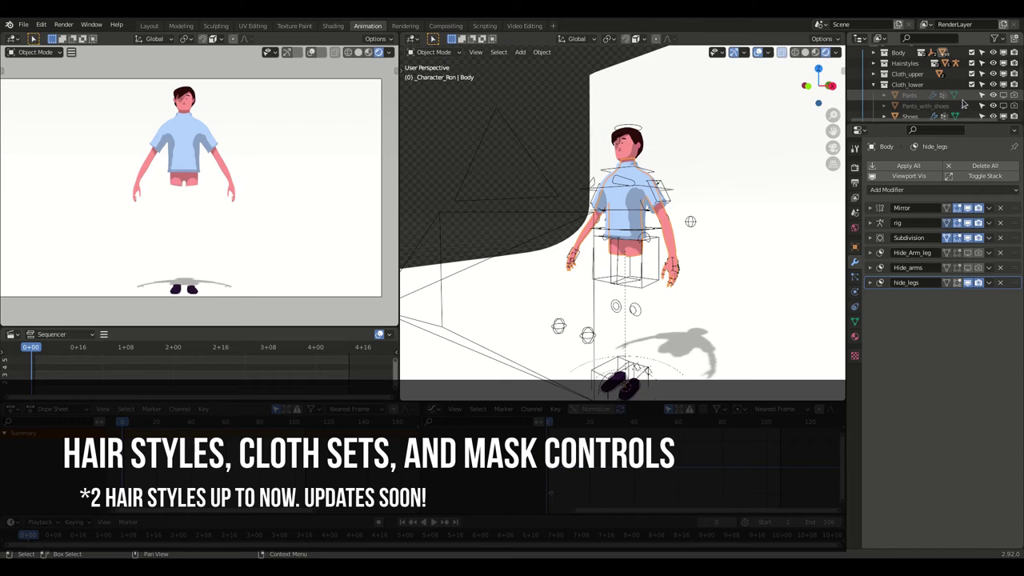
{"action": "scroll", "coordinate": [964, 103], "scroll_direction": "down", "scroll_amount": 2}
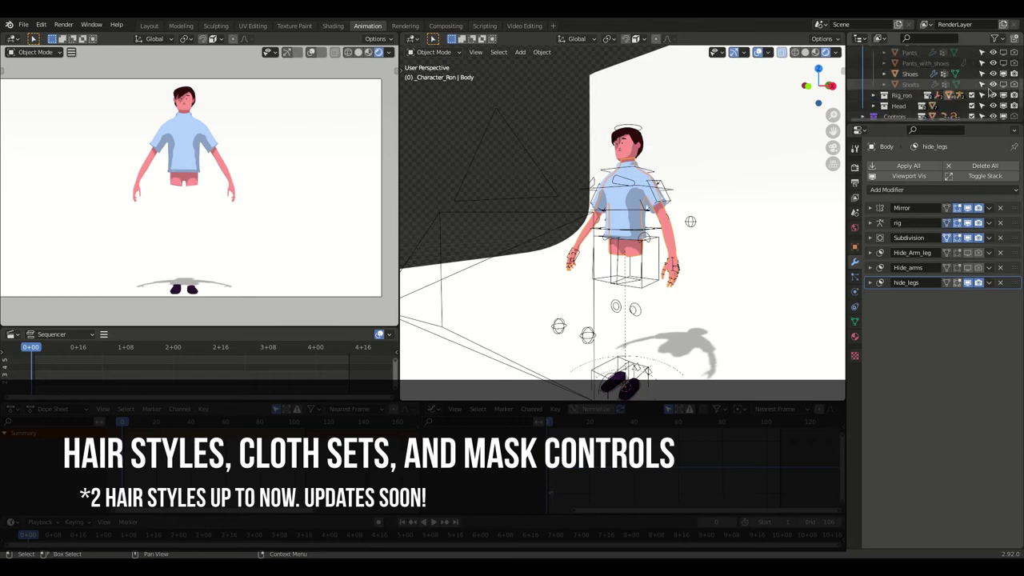
{"action": "left_click", "coordinate": [1004, 85]}
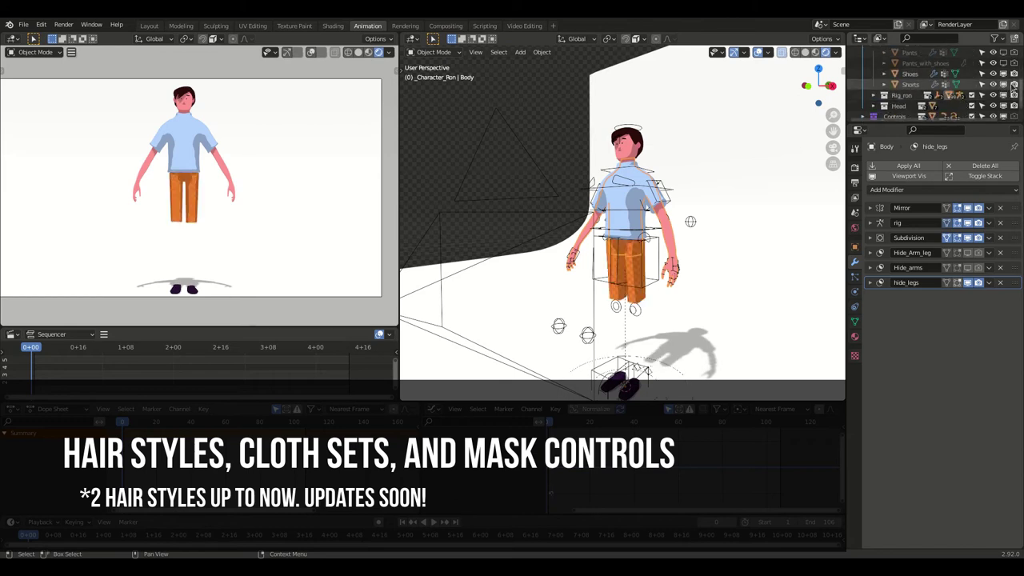
Turn off the hide_legs mask for both viewport and render.
{"action": "left_click", "coordinate": [968, 284]}
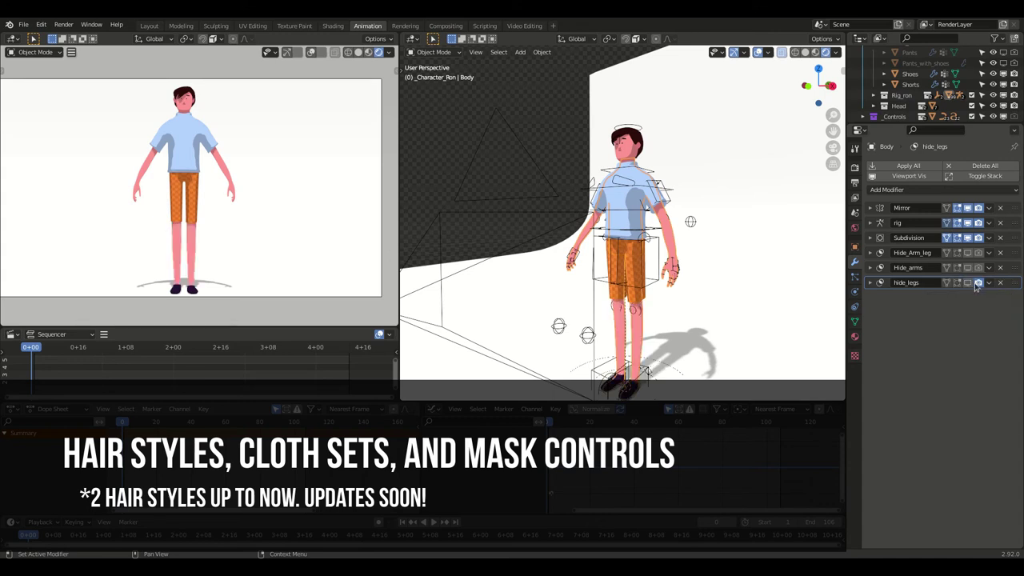
{"action": "left_click", "coordinate": [978, 284]}
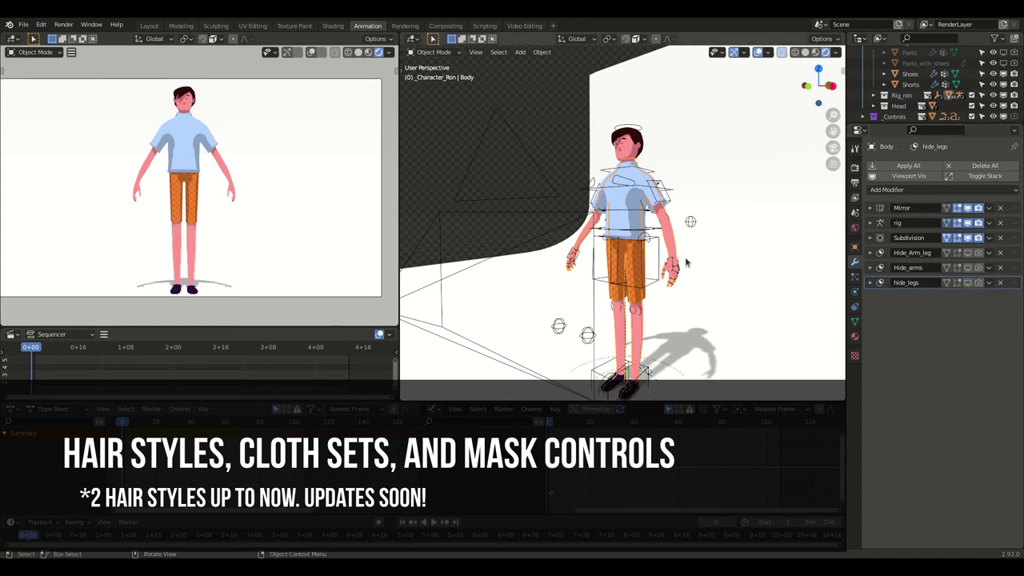
{"action": "mouse_move", "coordinate": [684, 261]}
{"action": "middle_mouse_down"}
{"action": "mouse_move", "coordinate": [501, 212]}
{"action": "mouse_move", "coordinate": [621, 212]}
{"action": "middle_mouse_up"}
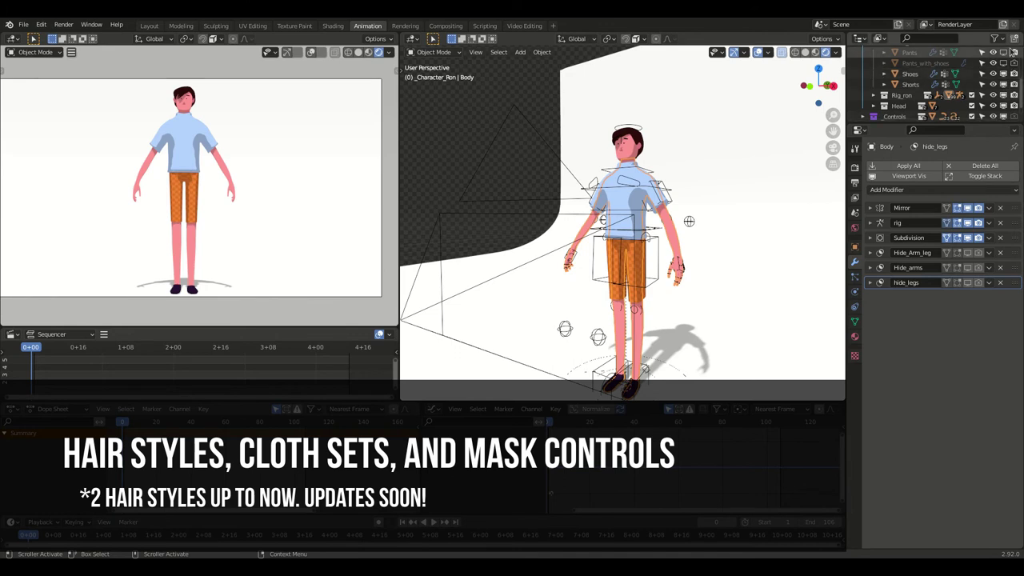
Show the Pants, hide the Shorts, and re-enable the T-shirt's Hide_tshirt mask.
{"action": "left_click", "coordinate": [1012, 52]}
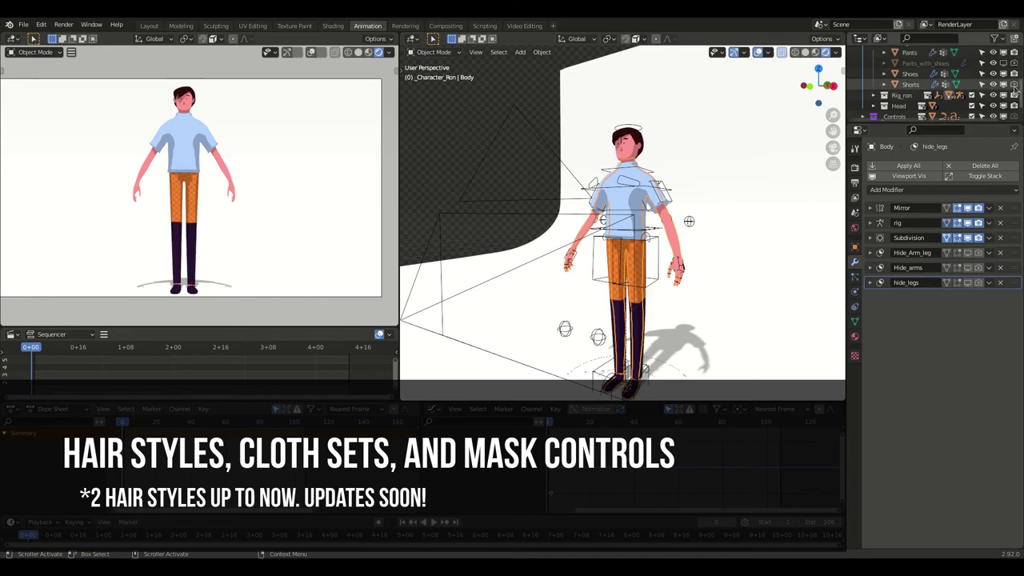
{"action": "left_click", "coordinate": [1003, 85]}
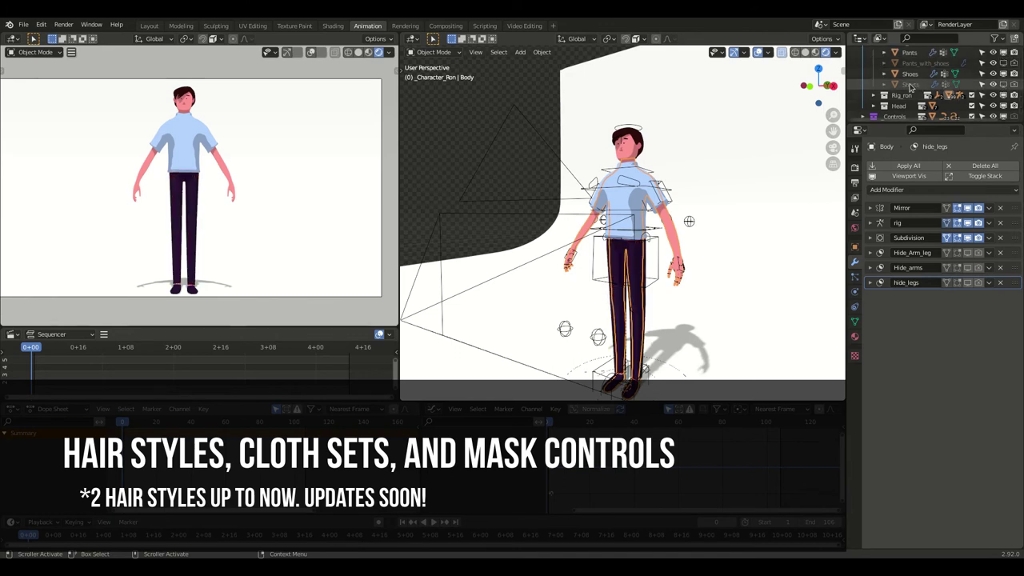
{"action": "scroll", "coordinate": [1003, 85], "scroll_direction": "up", "scroll_amount": 2}
{"action": "left_click", "coordinate": [628, 206]}
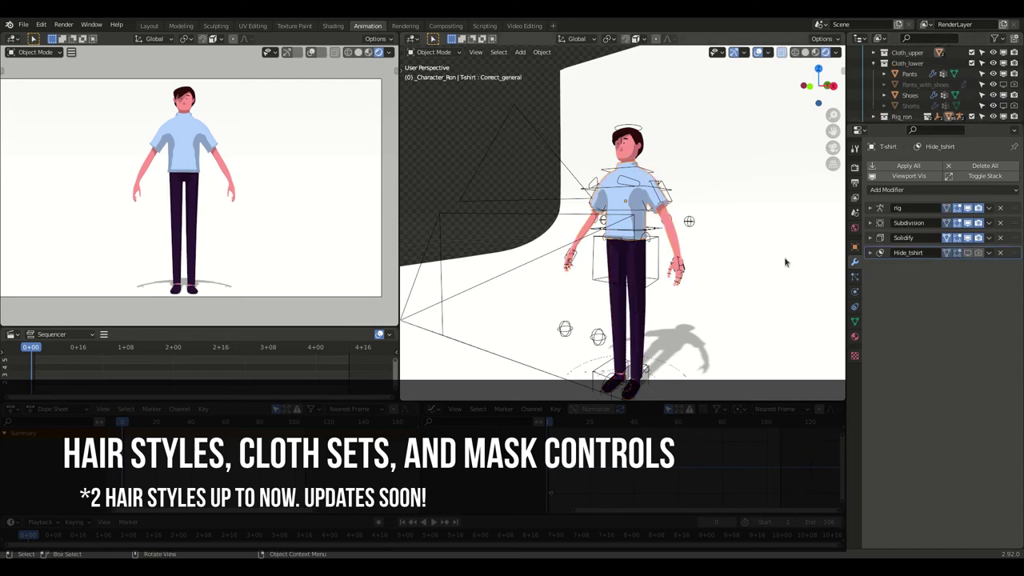
{"action": "left_click", "coordinate": [978, 253]}
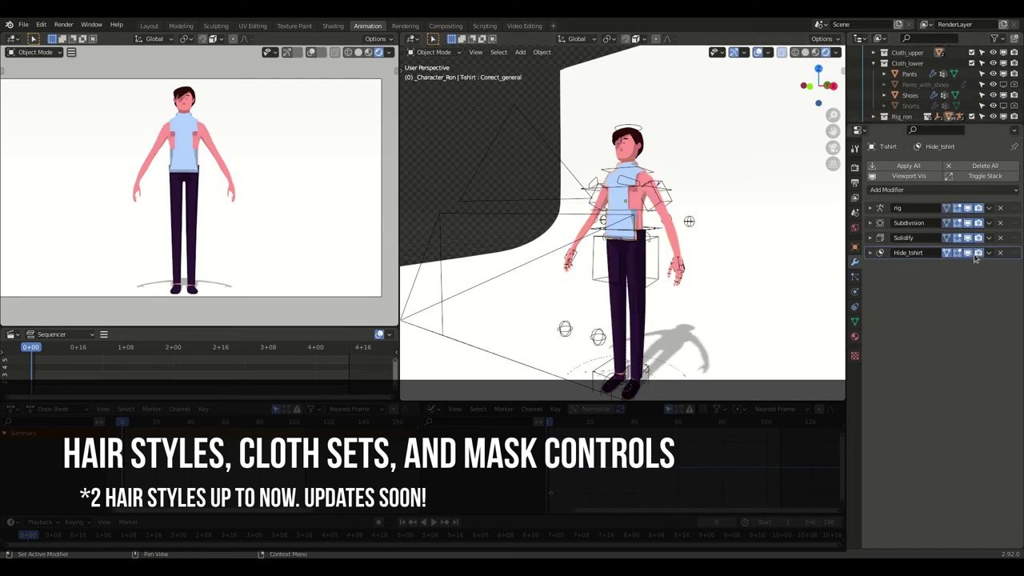
Show Ron's red Jacket from the Cloth_upper collection.
{"action": "left_click", "coordinate": [874, 63]}
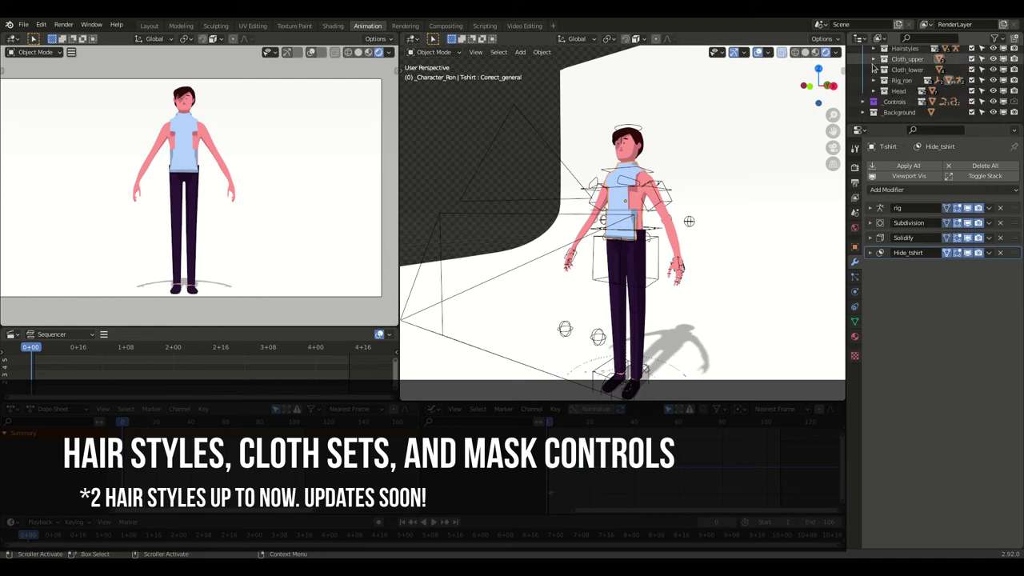
{"action": "left_click", "coordinate": [873, 60]}
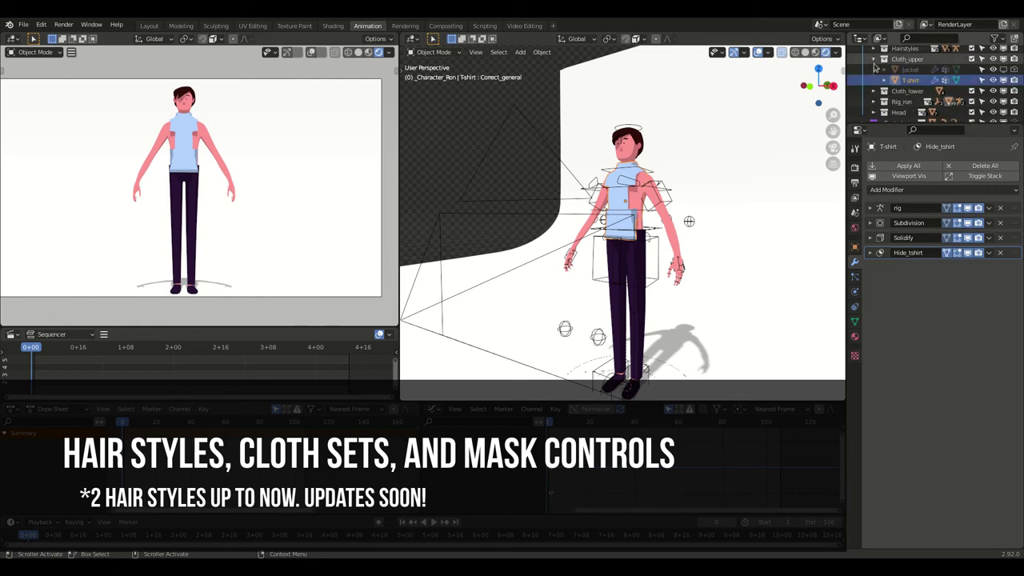
{"action": "left_click", "coordinate": [1004, 70]}
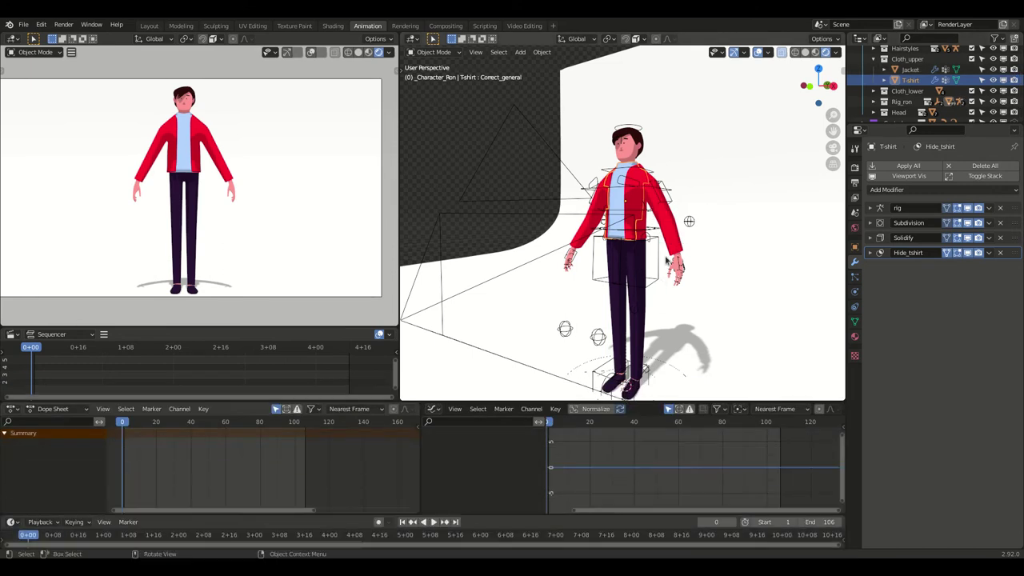
In the Shading workspace, select the jacket and preview alternative tints in its colour picker.
{"action": "left_click", "coordinate": [333, 25]}
{"action": "mouse_move", "coordinate": [456, 142]}
{"action": "middle_mouse_down"}
{"action": "mouse_move", "coordinate": [501, 208]}
{"action": "mouse_move", "coordinate": [498, 130]}
{"action": "mouse_move", "coordinate": [572, 165]}
{"action": "mouse_move", "coordinate": [533, 233]}
{"action": "mouse_move", "coordinate": [453, 226]}
{"action": "mouse_move", "coordinate": [436, 160]}
{"action": "middle_mouse_up"}
{"action": "left_click", "coordinate": [436, 160]}
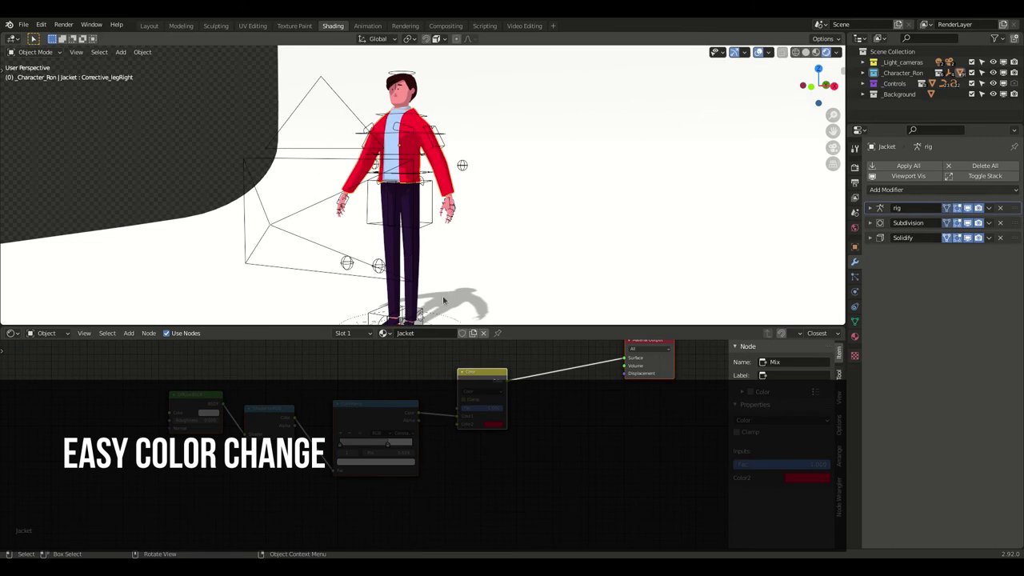
{"action": "left_click", "coordinate": [493, 424]}
{"action": "mouse_move", "coordinate": [528, 373]}
{"action": "left_mouse_down"}
{"action": "mouse_move", "coordinate": [495, 327]}
{"action": "mouse_move", "coordinate": [492, 351]}
{"action": "mouse_move", "coordinate": [519, 368]}
{"action": "mouse_move", "coordinate": [509, 372]}
{"action": "left_mouse_up"}
Recolour the pants' Multiply Color2 through teal and yellow to a final magenta.
{"action": "left_click", "coordinate": [416, 264]}
{"action": "left_click", "coordinate": [484, 418]}
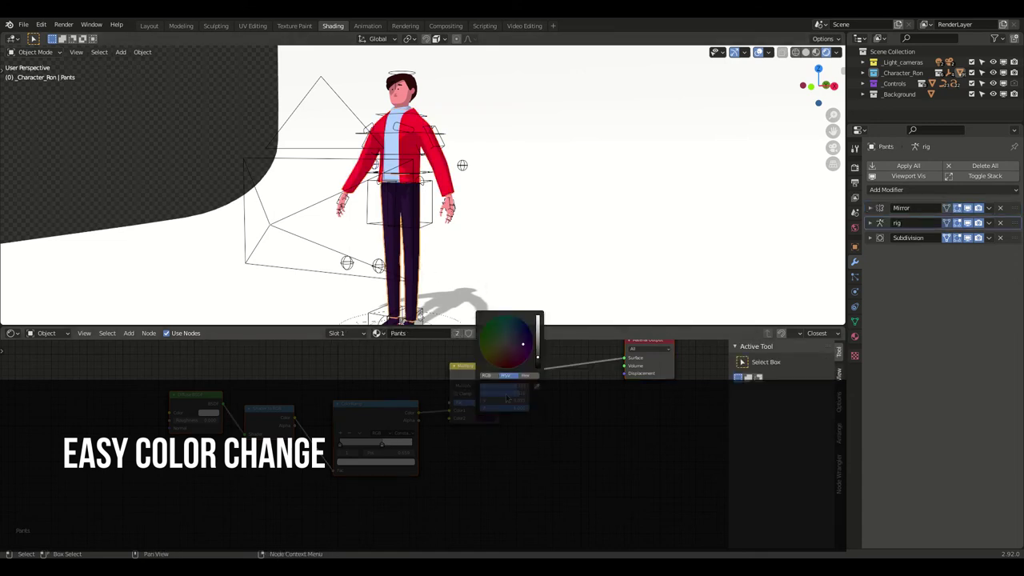
{"action": "left_click_drag", "start_coordinate": [520, 365], "coordinate": [508, 323]}
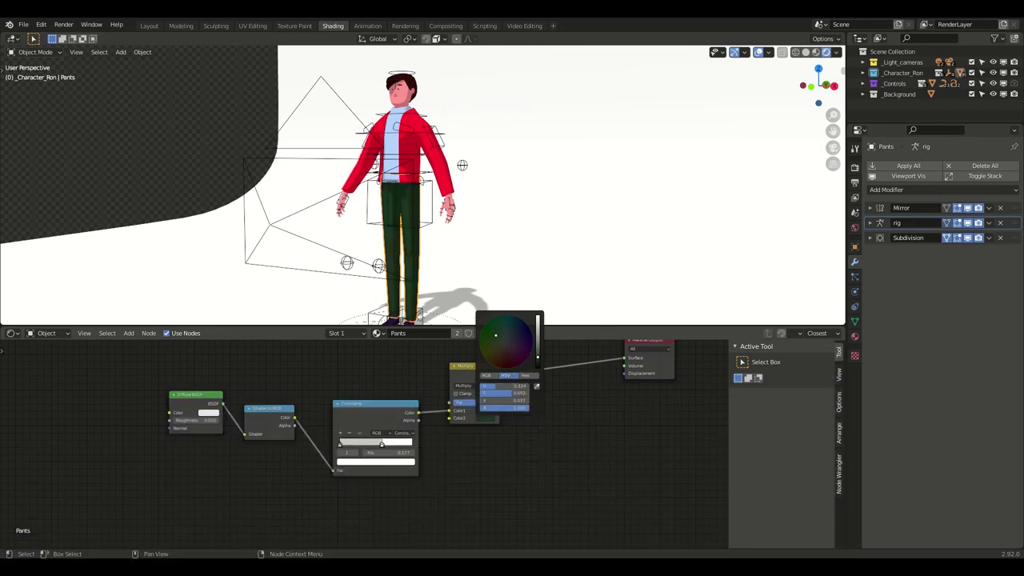
{"action": "left_click_drag", "start_coordinate": [538, 365], "coordinate": [537, 318]}
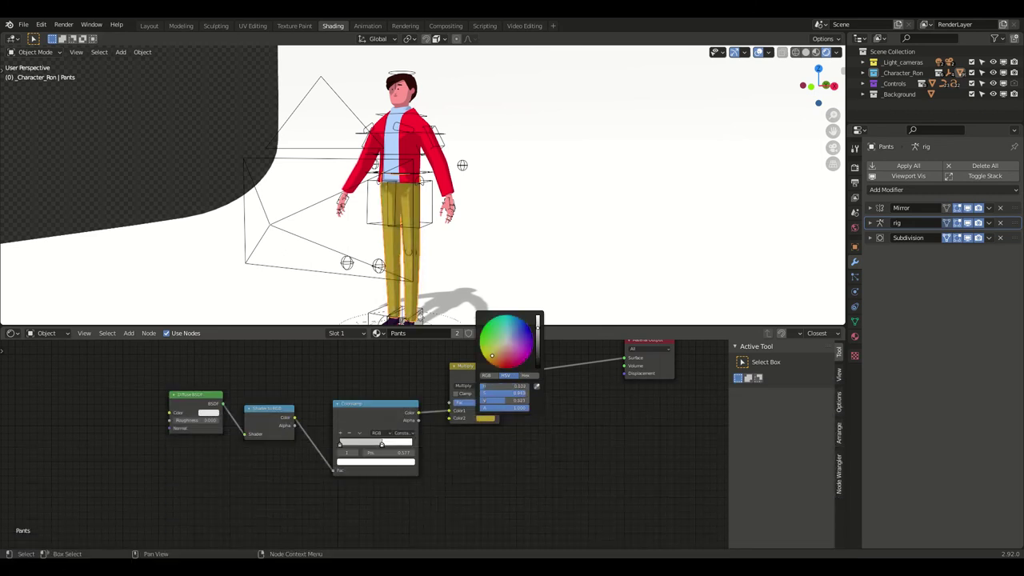
{"action": "left_click_drag", "start_coordinate": [495, 344], "coordinate": [524, 334]}
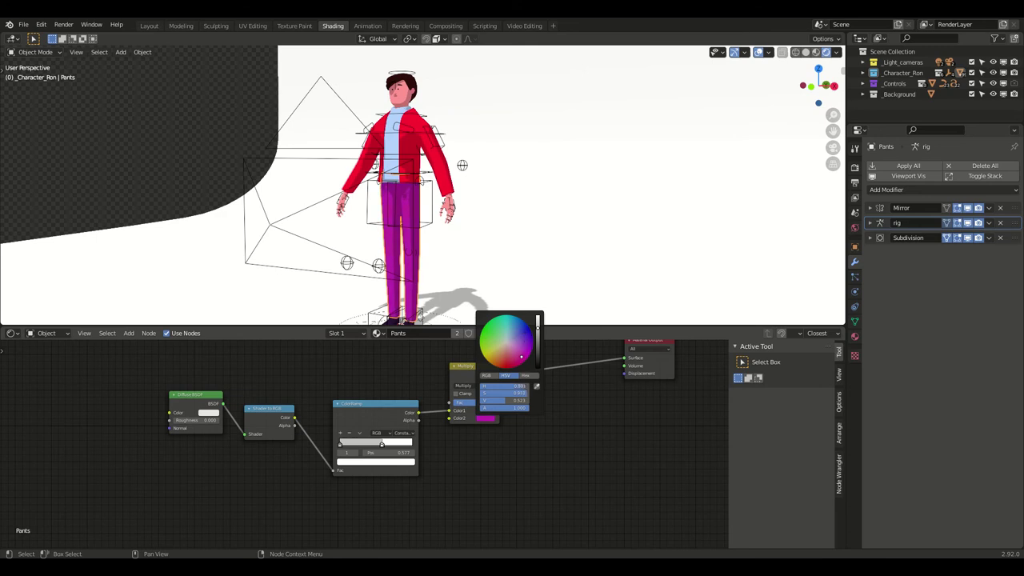
Undo the pants recolour to restore the dark navy, then zoom toward the head.
{"action": "key", "text": "ctrl+z"}
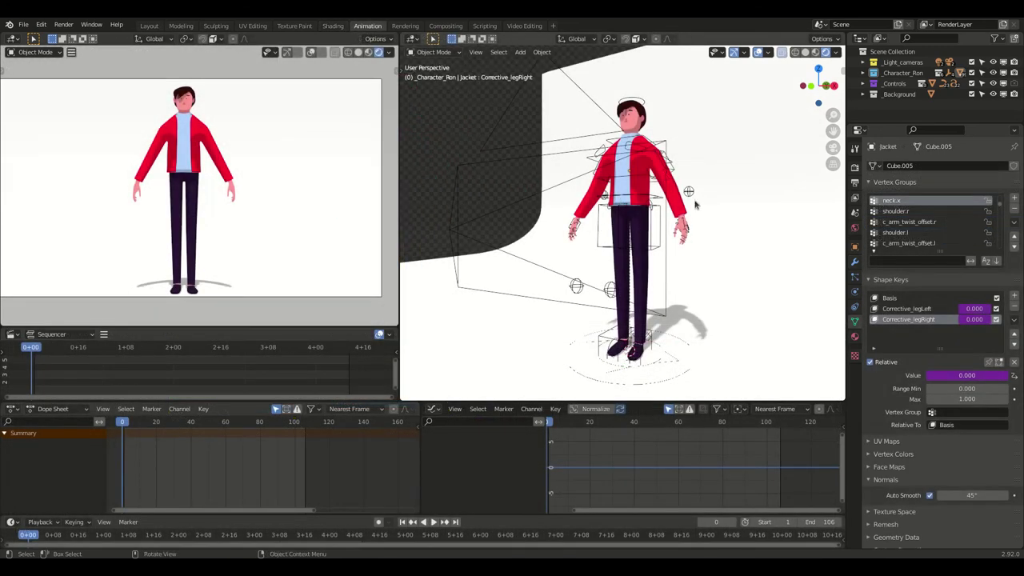
{"action": "middle_click_drag", "start_coordinate": [656, 234], "coordinate": [628, 225]}
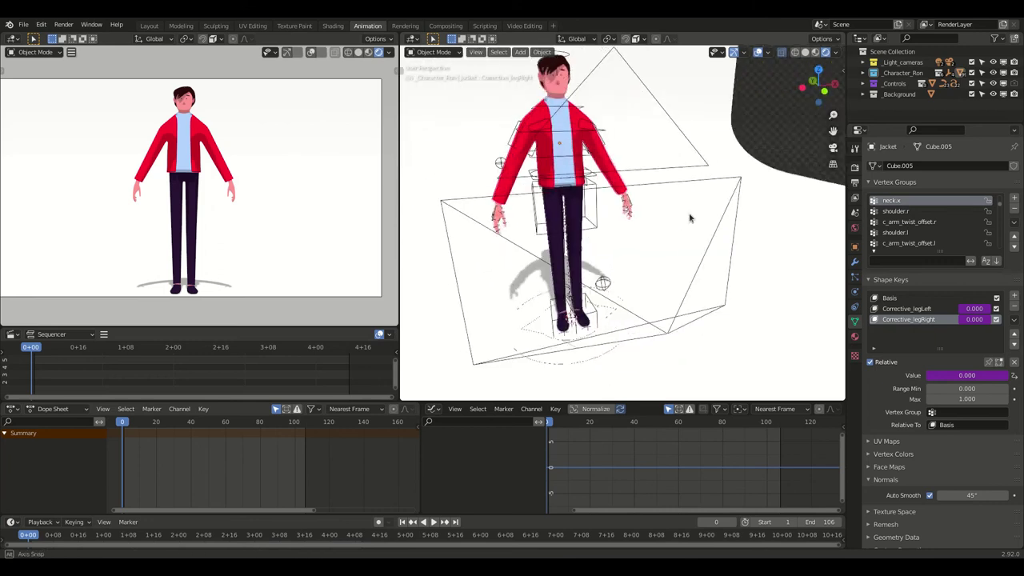
{"action": "scroll", "coordinate": [628, 226], "scroll_direction": "up", "scroll_amount": 2}
{"action": "scroll", "coordinate": [620, 208], "scroll_direction": "up", "scroll_amount": 1}
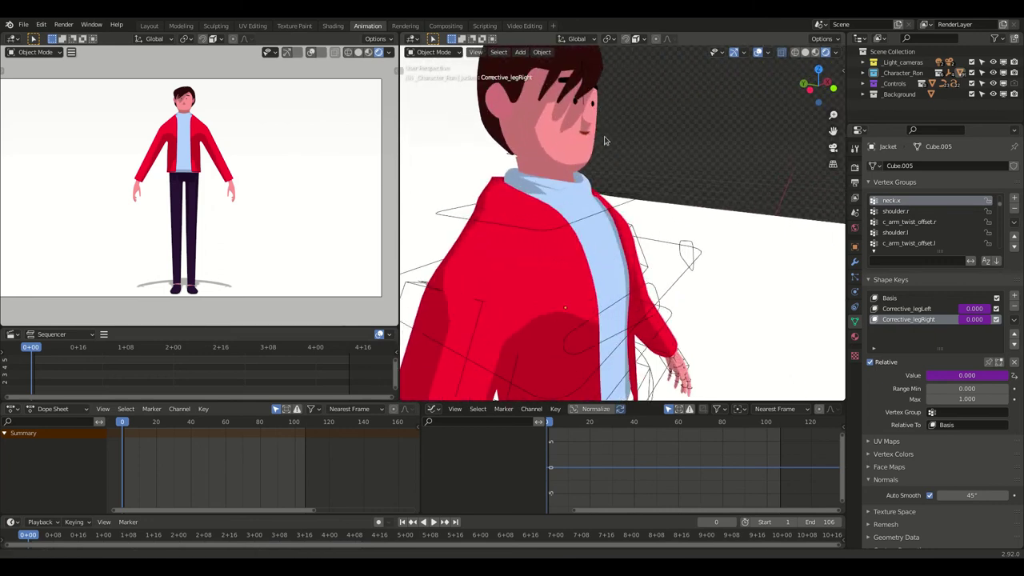
{"action": "scroll", "coordinate": [612, 196], "scroll_direction": "down", "scroll_amount": 1}
{"action": "scroll", "coordinate": [606, 185], "scroll_direction": "up", "scroll_amount": 1}
Put the hair armature in Pose Mode and play the animation twice to watch the wiggling hair.
{"action": "left_click", "coordinate": [590, 177]}
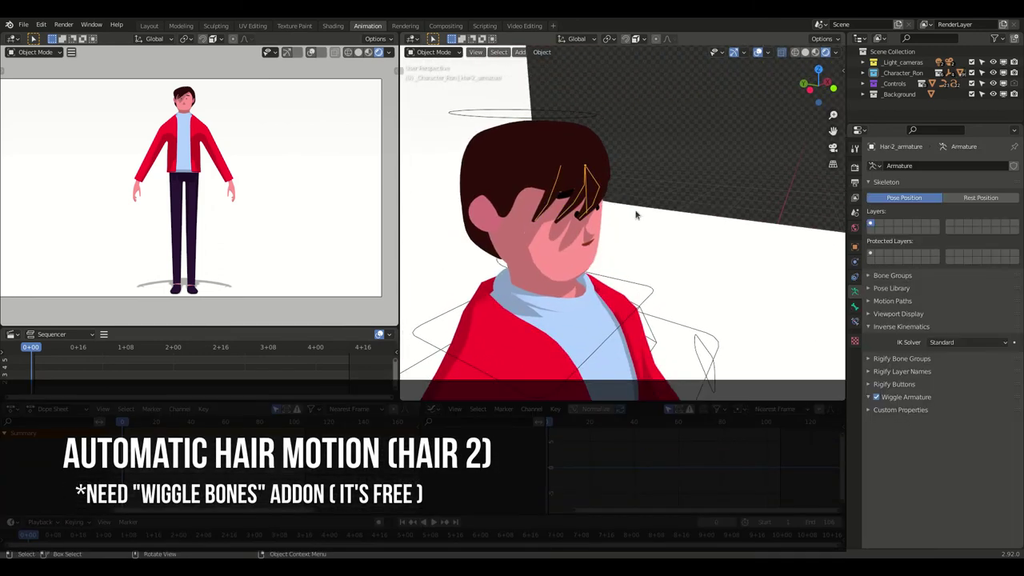
{"action": "left_click", "coordinate": [432, 52]}
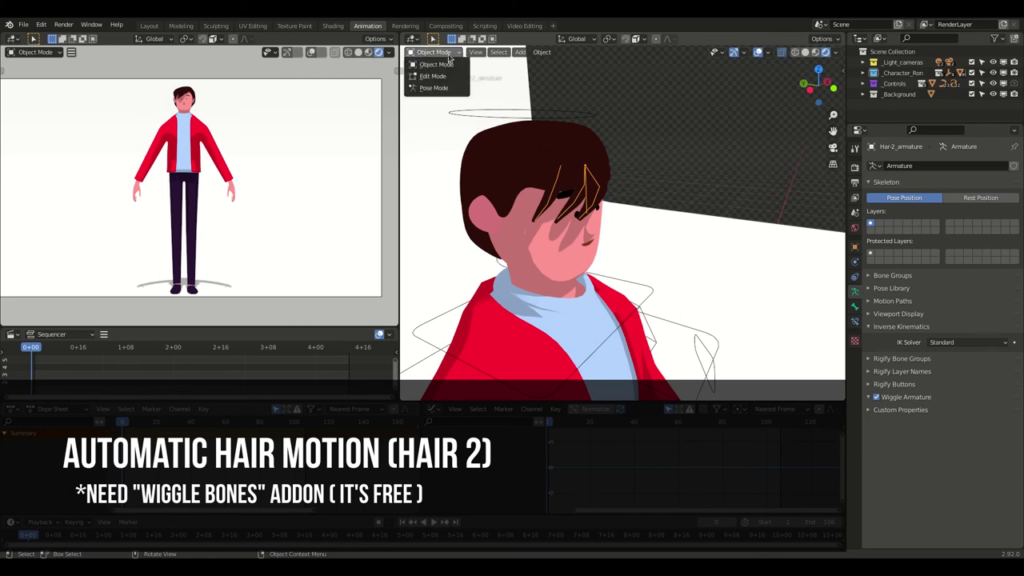
{"action": "left_click", "coordinate": [436, 86]}
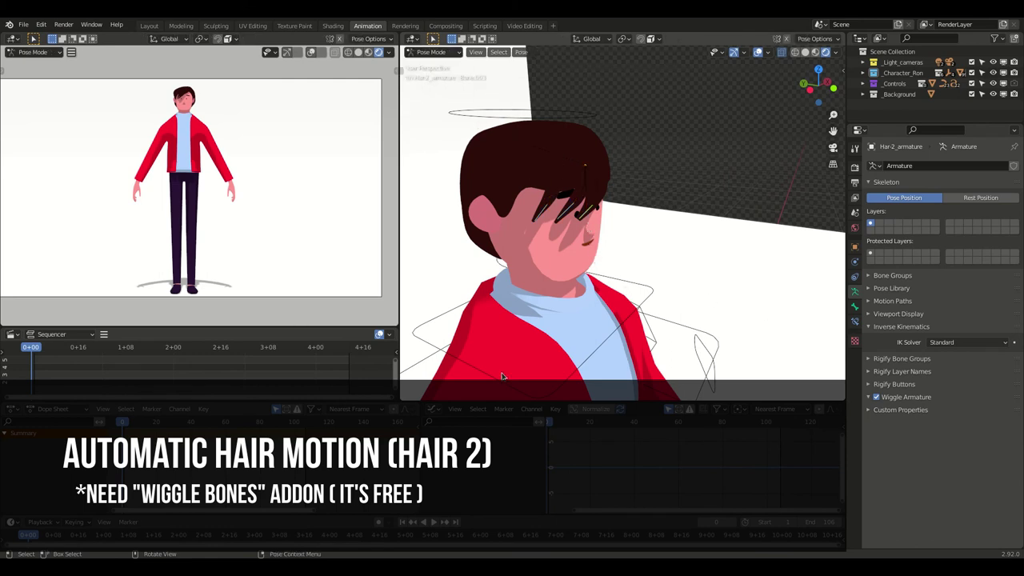
{"action": "key", "text": "space"}
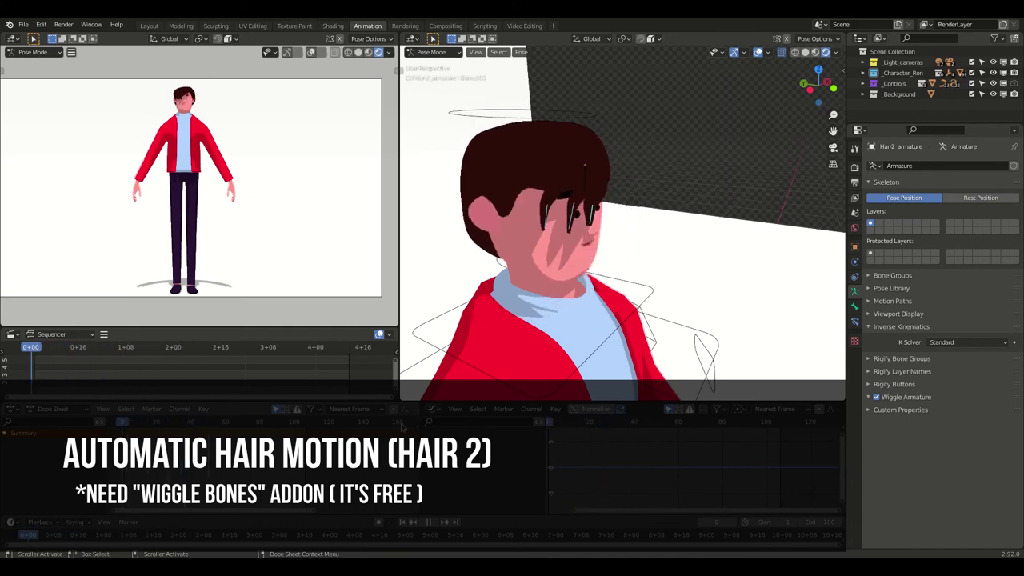
{"action": "key", "text": "space"}
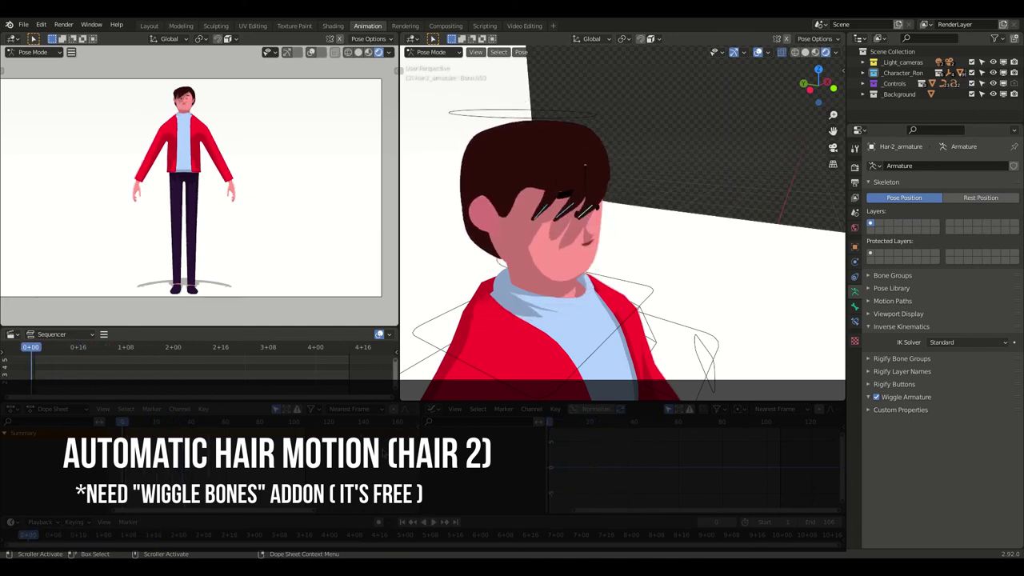
{"action": "key", "text": "space"}
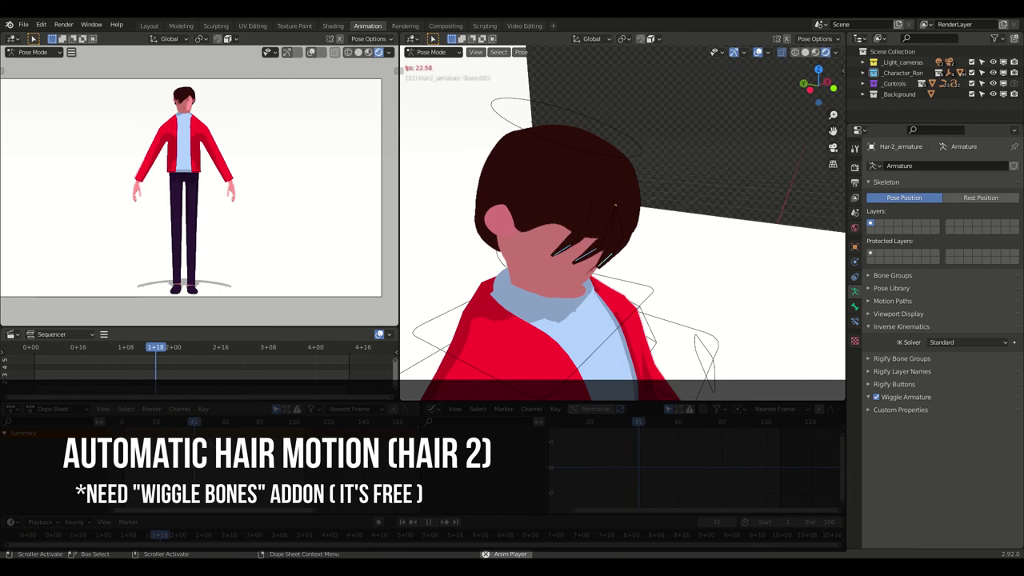
{"action": "key", "text": "space"}
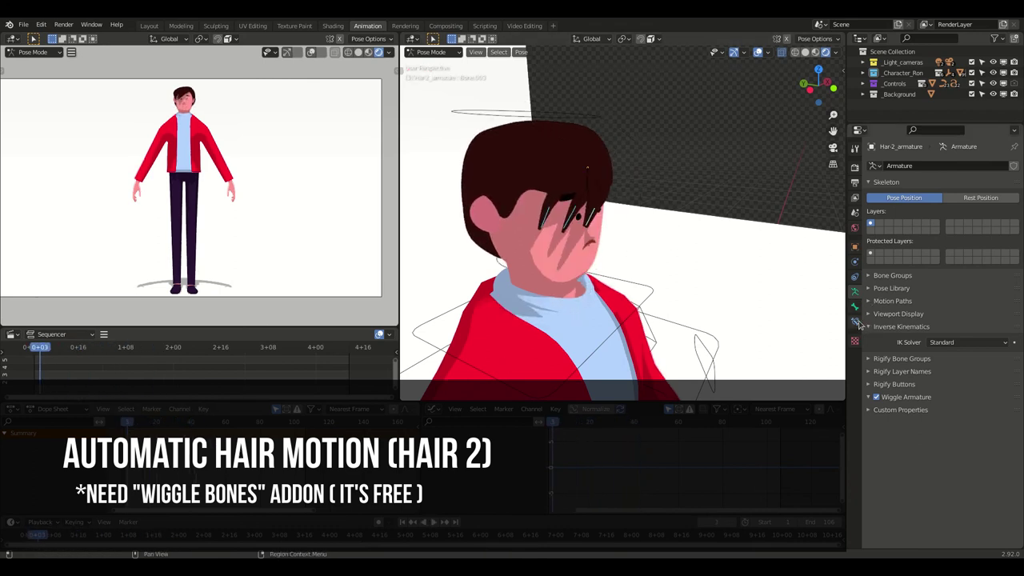
Show Bone.003's Wiggle Bone settings with Rigify Type collapsed, then replay and reset the hair motion.
{"action": "left_click", "coordinate": [855, 308]}
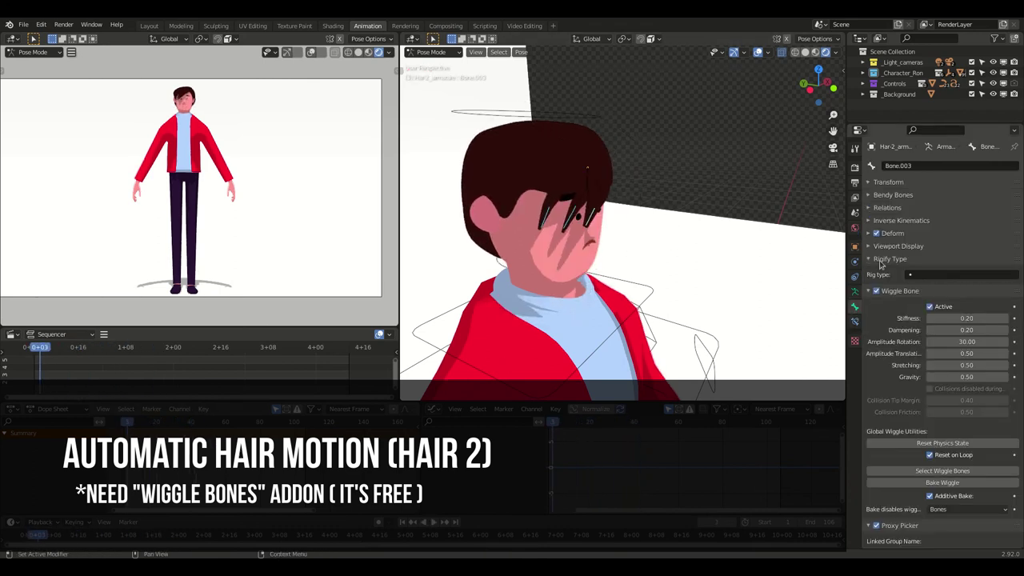
{"action": "left_click", "coordinate": [903, 263]}
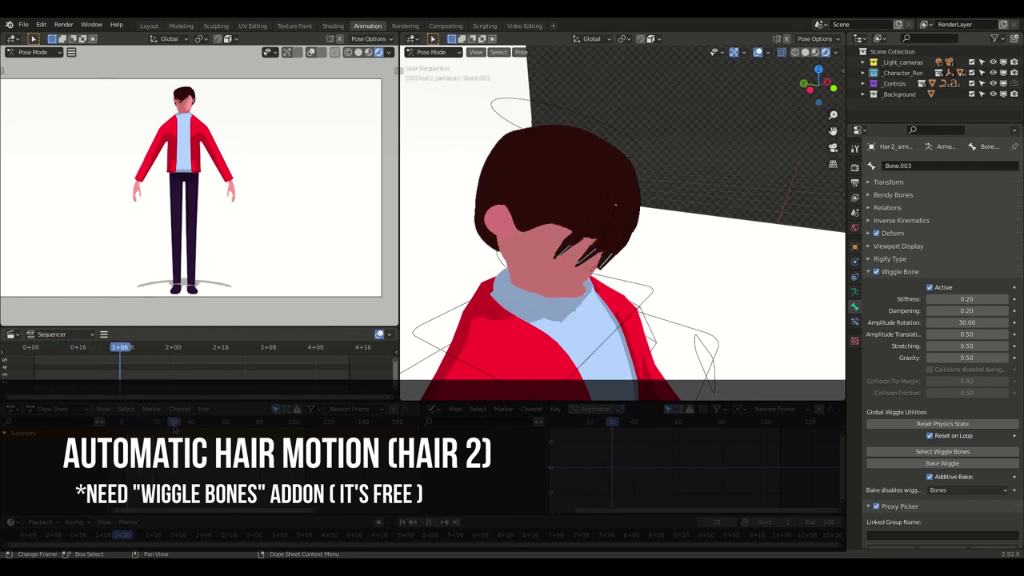
{"action": "key", "text": "Escape"}
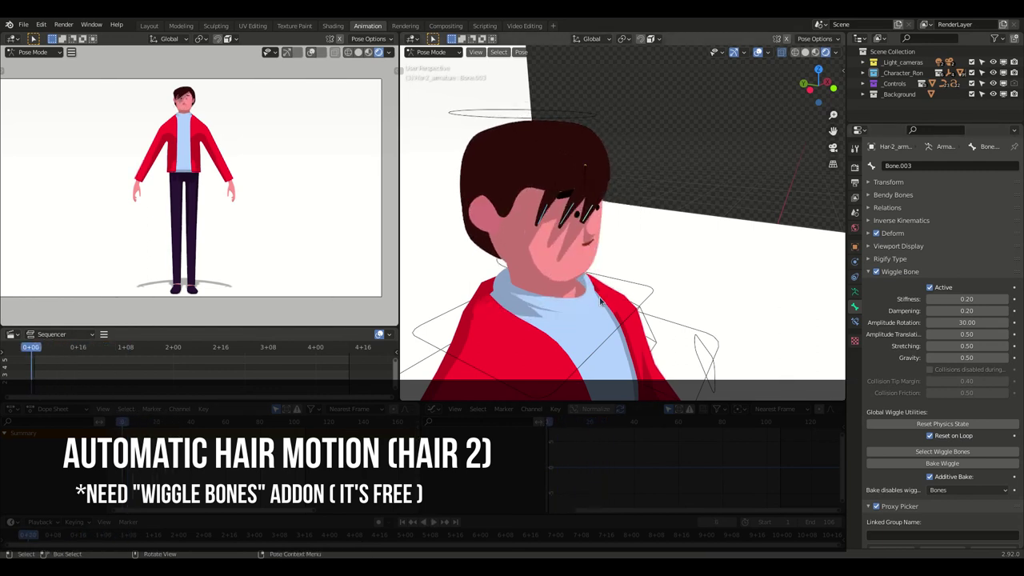
Return the hair armature to Object Mode and orbit to a side perspective of Ron.
{"action": "left_click", "coordinate": [430, 53]}
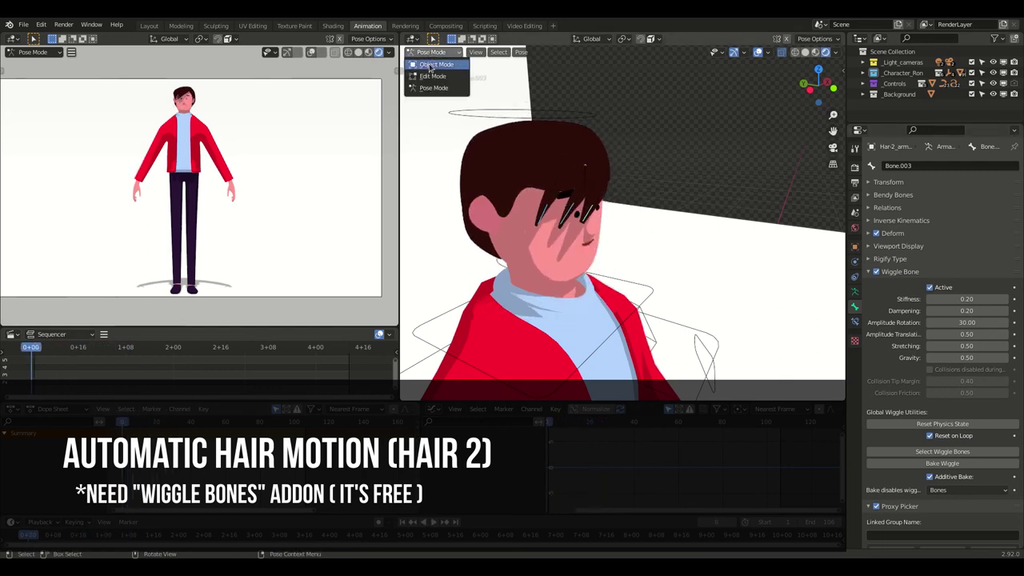
{"action": "left_click", "coordinate": [429, 64]}
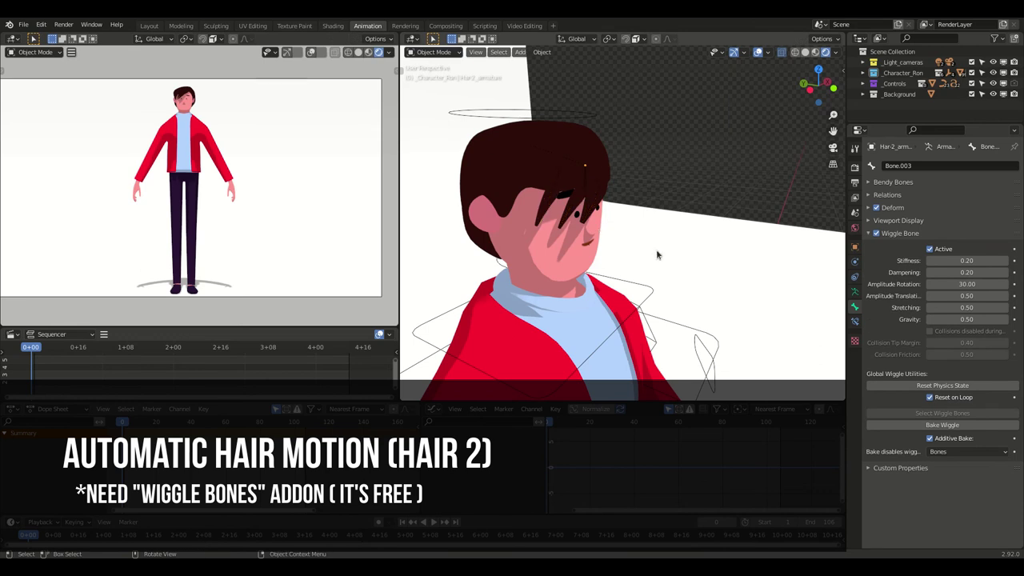
{"action": "mouse_move", "coordinate": [654, 265]}
{"action": "middle_mouse_down", "text": "alt"}
{"action": "mouse_move", "coordinate": [605, 261]}
{"action": "mouse_move", "coordinate": [663, 208]}
{"action": "middle_mouse_up", "text": "alt"}
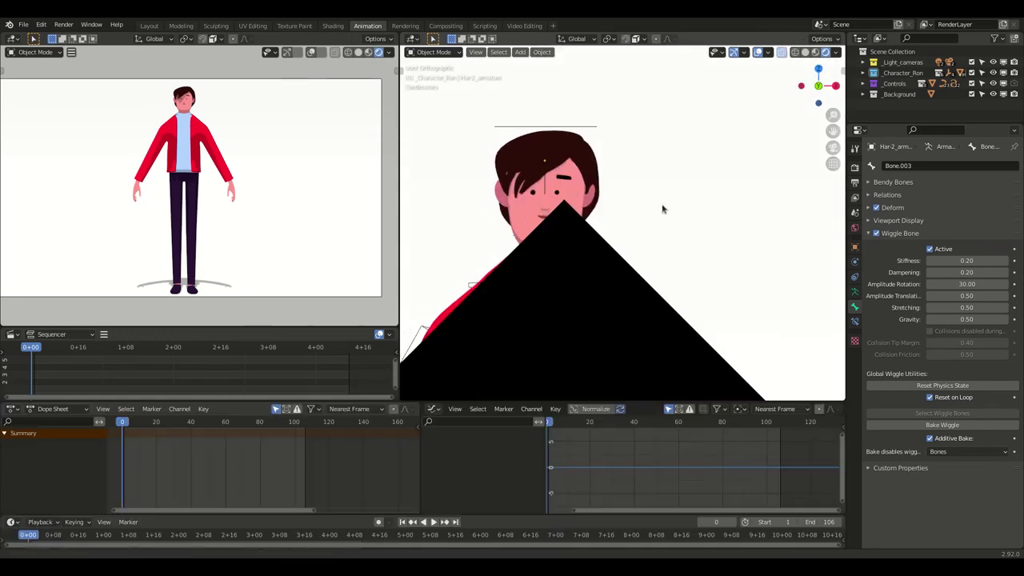
{"action": "scroll", "coordinate": [660, 240], "scroll_direction": "down", "scroll_amount": 3}
{"action": "middle_click_drag", "start_coordinate": [681, 278], "coordinate": [657, 228], "text": "alt"}
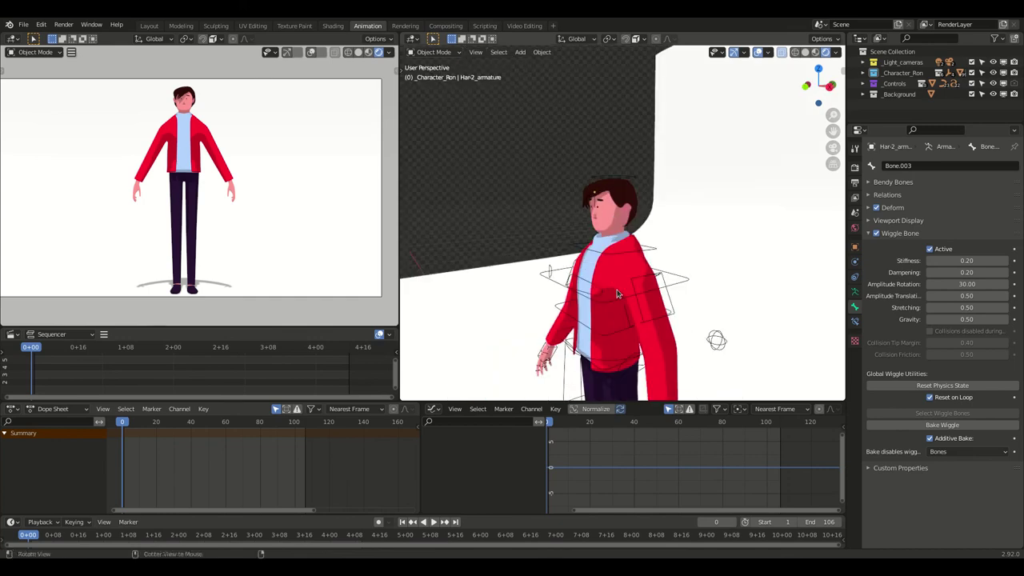